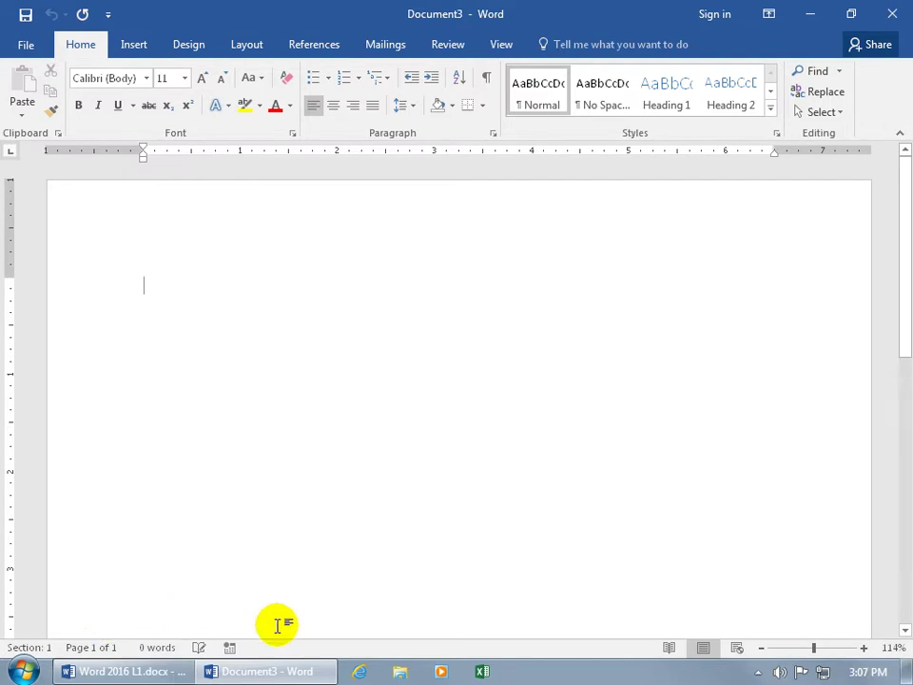
Add the Caps Lock indicator to the status bar and switch Caps Lock on and off to test it
right_click(168, 656)
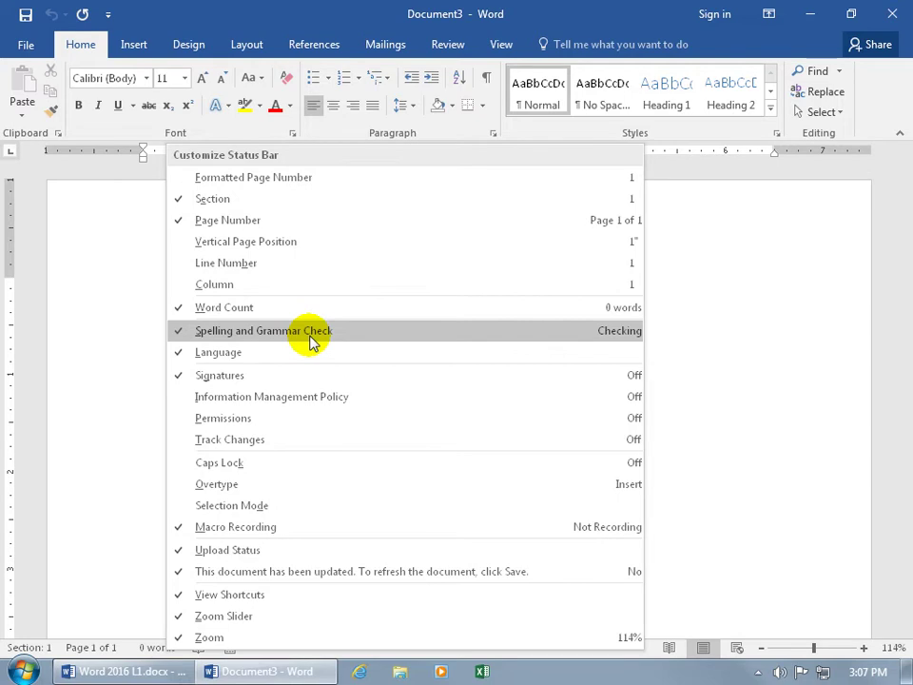
click(246, 464)
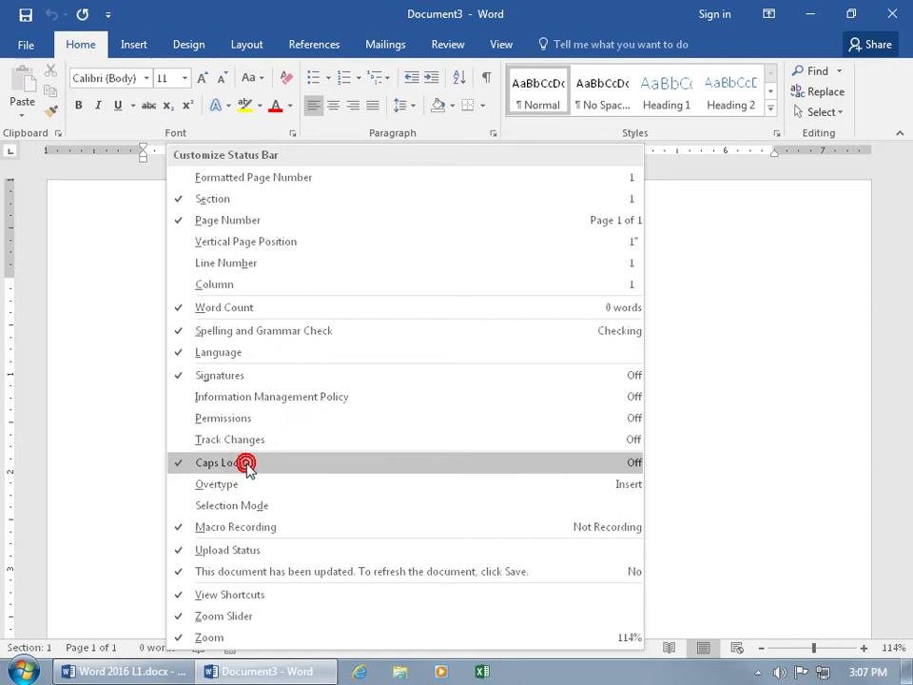
click(116, 439)
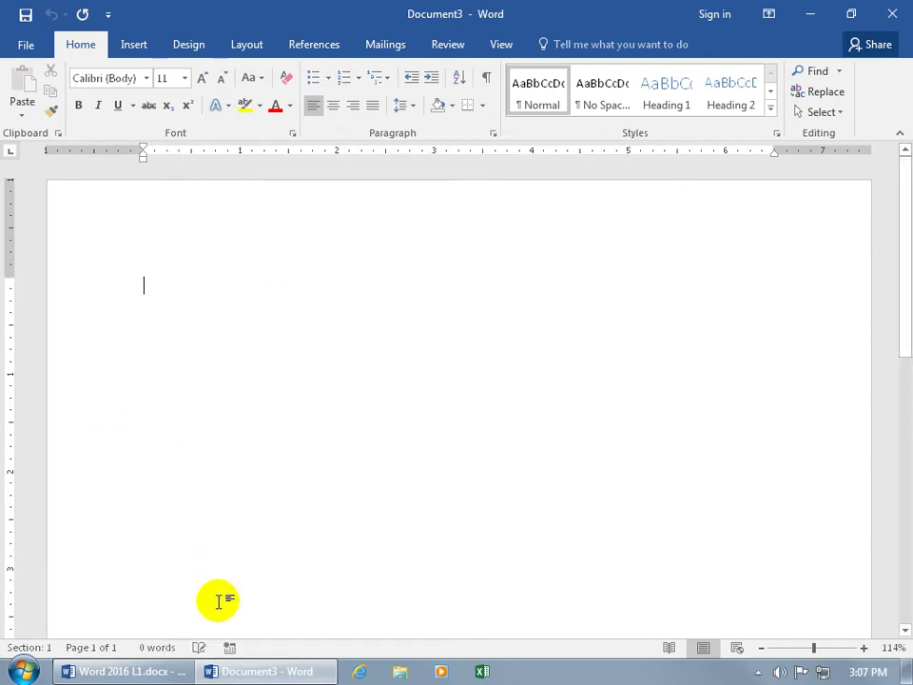
key(Caps_Lock)
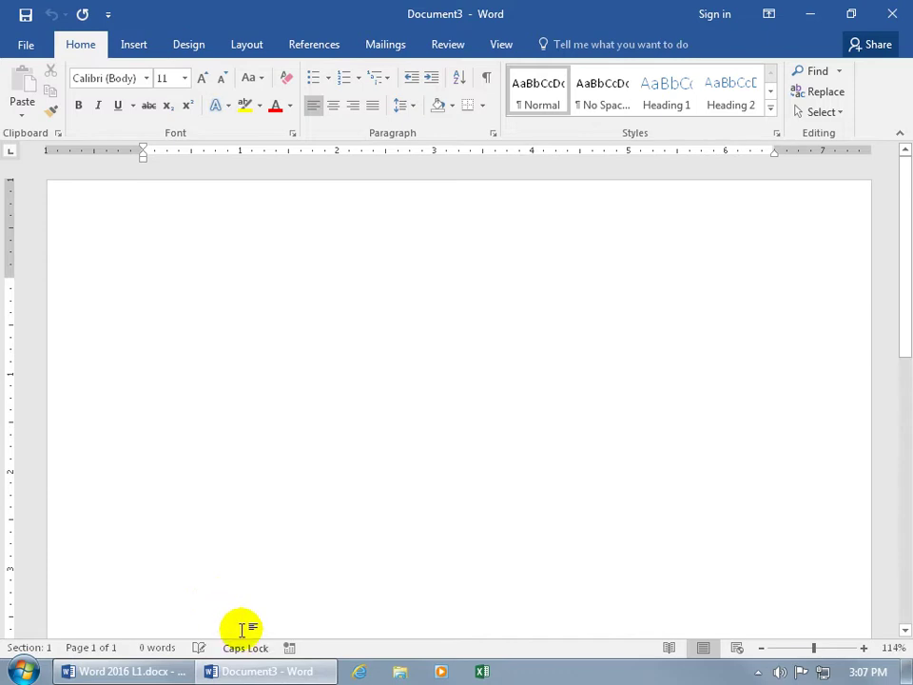
key(Caps_Lock)
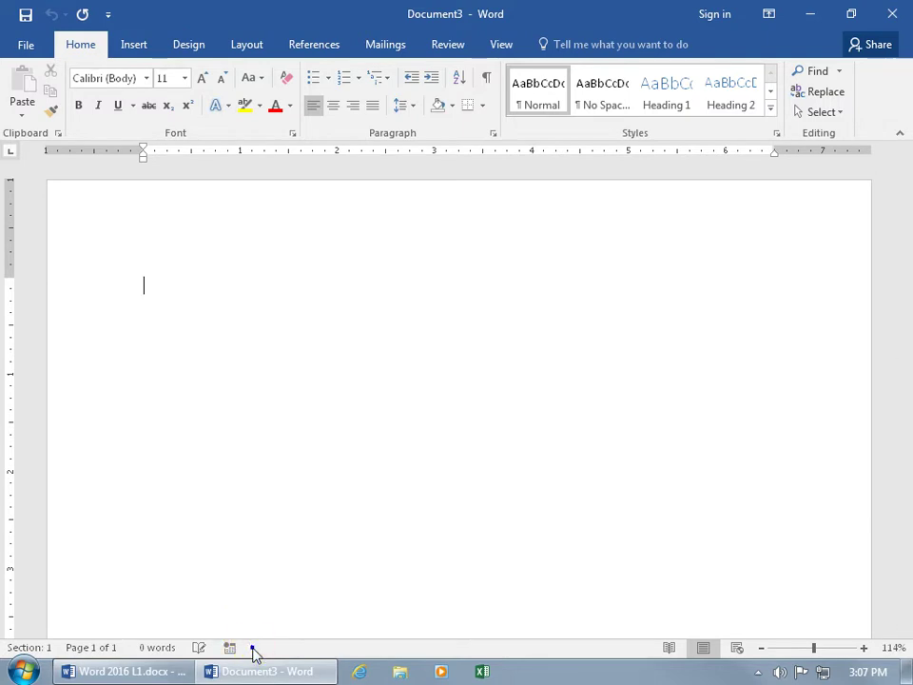
Remove the Caps Lock indicator from the status bar
right_click(249, 647)
click(309, 461)
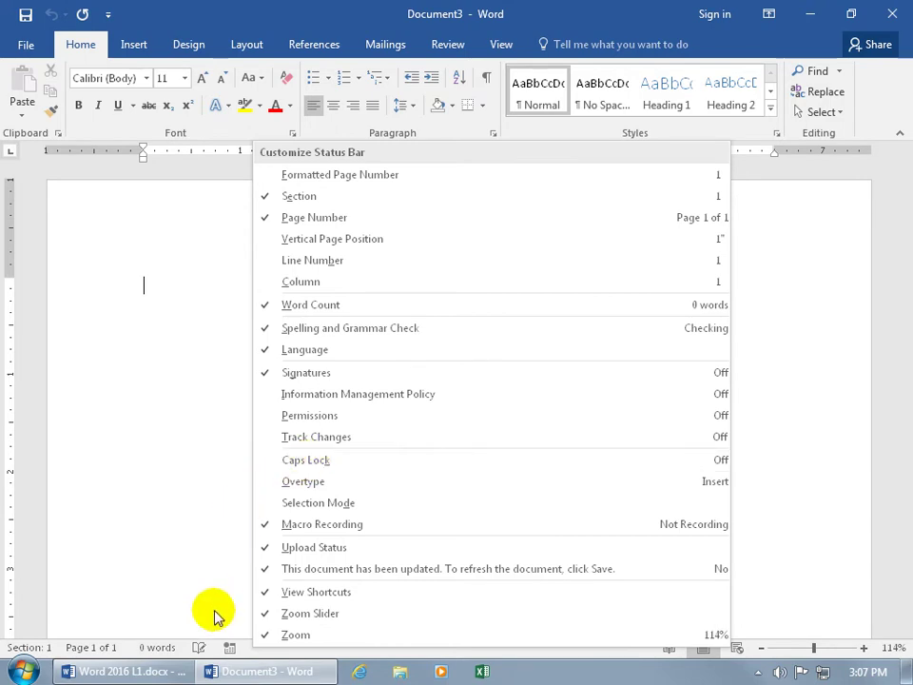
click(218, 450)
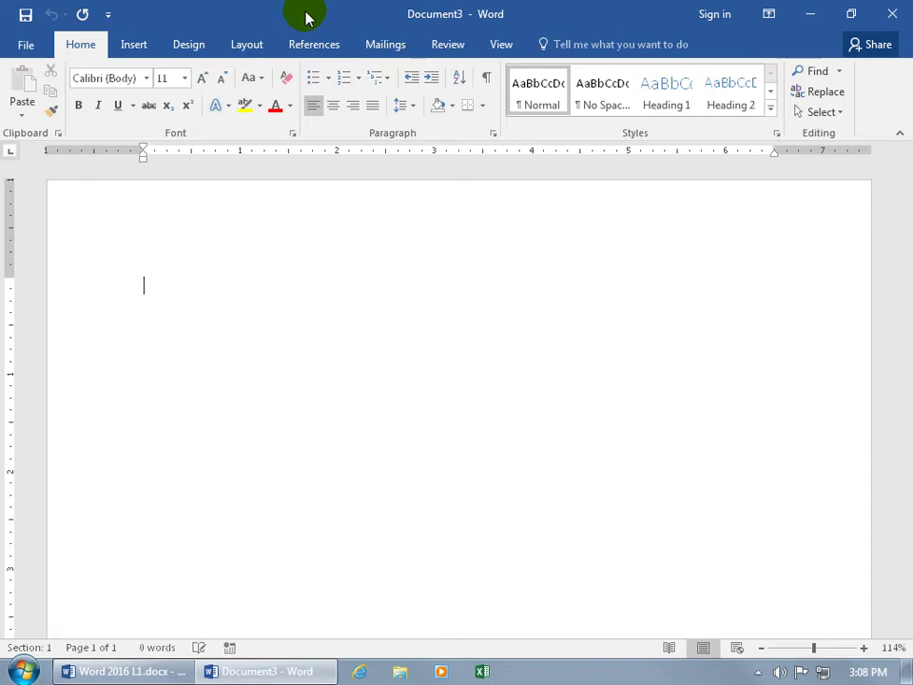
Set the Office Theme to White in the General options of Word
click(26, 45)
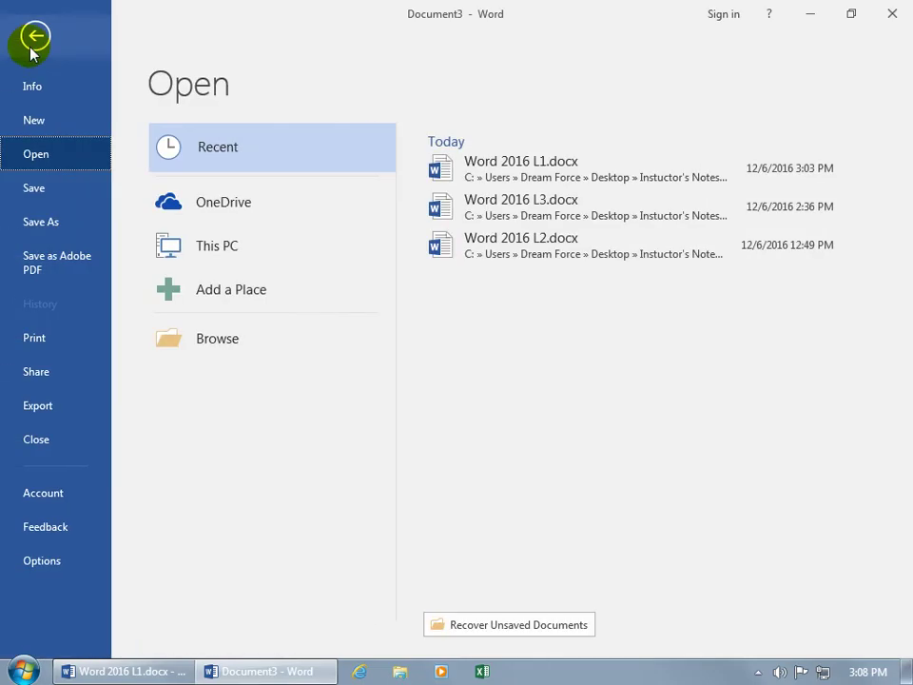
click(43, 559)
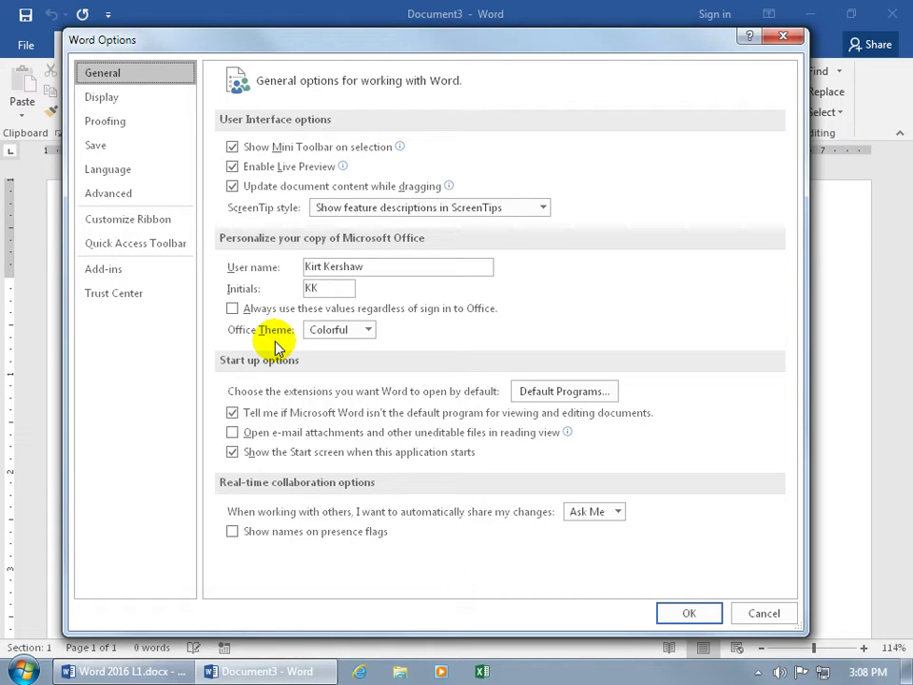
click(367, 330)
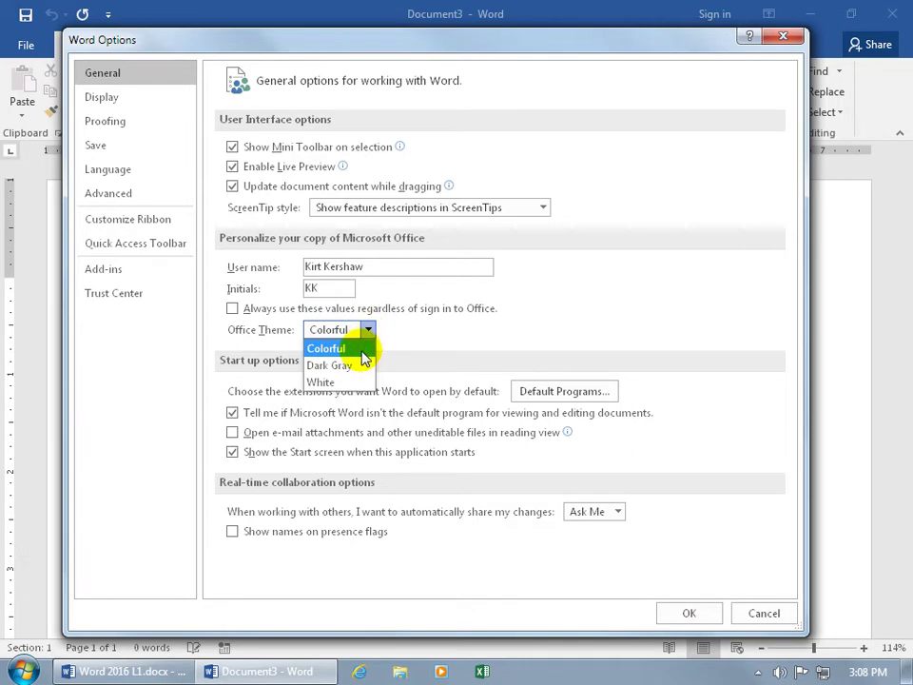
click(345, 384)
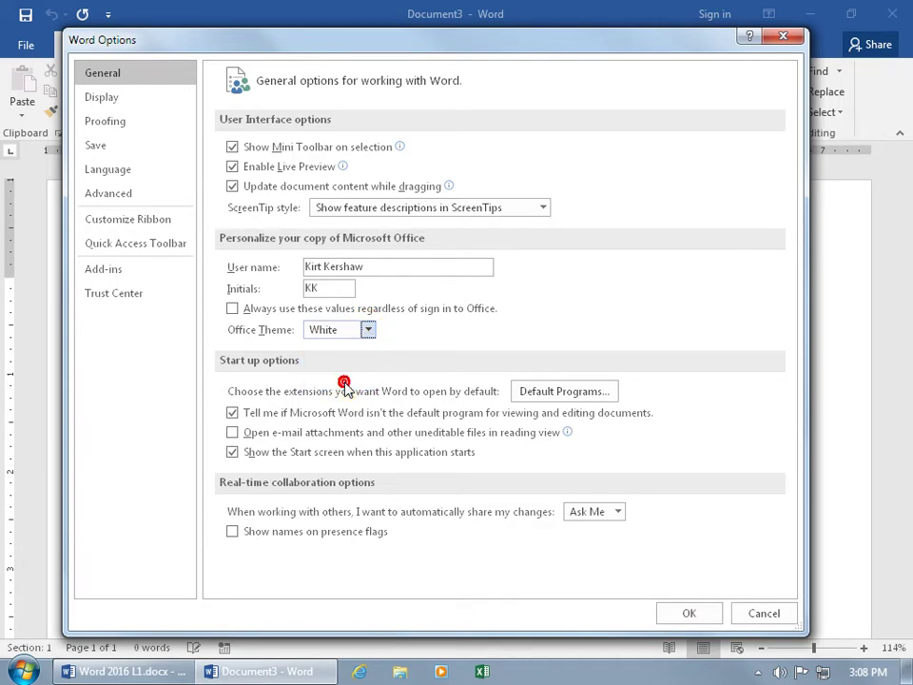
click(687, 612)
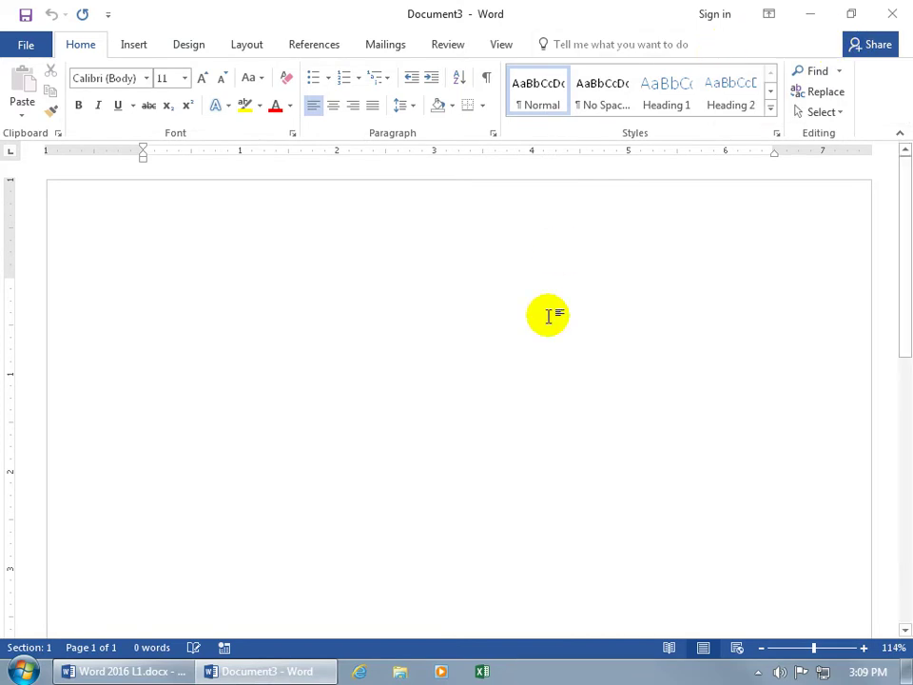
Switch to Excel, set the Office Theme to Colorful in its General options, and close Excel
click(482, 672)
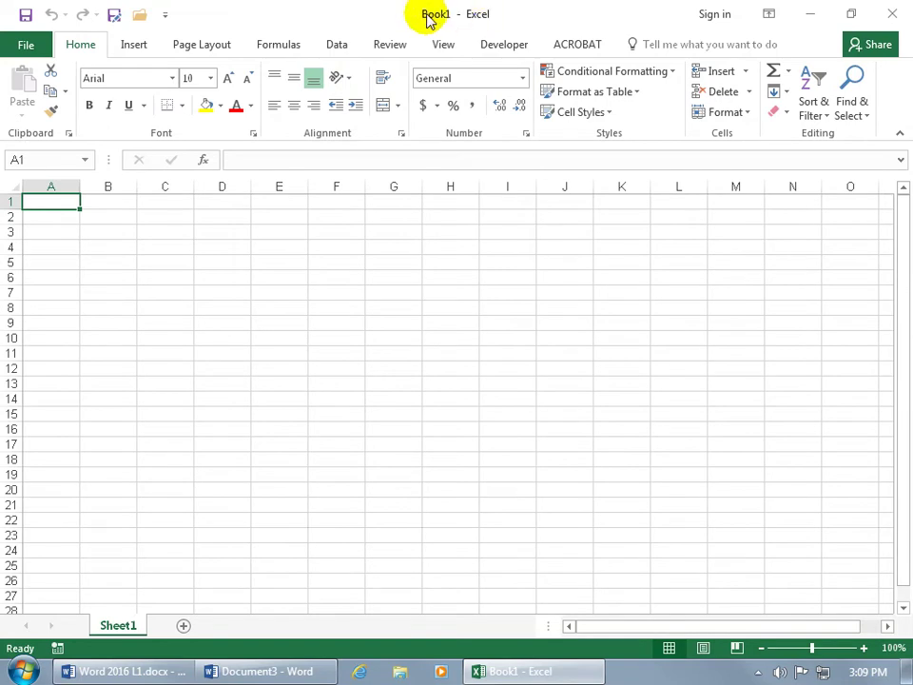
click(38, 45)
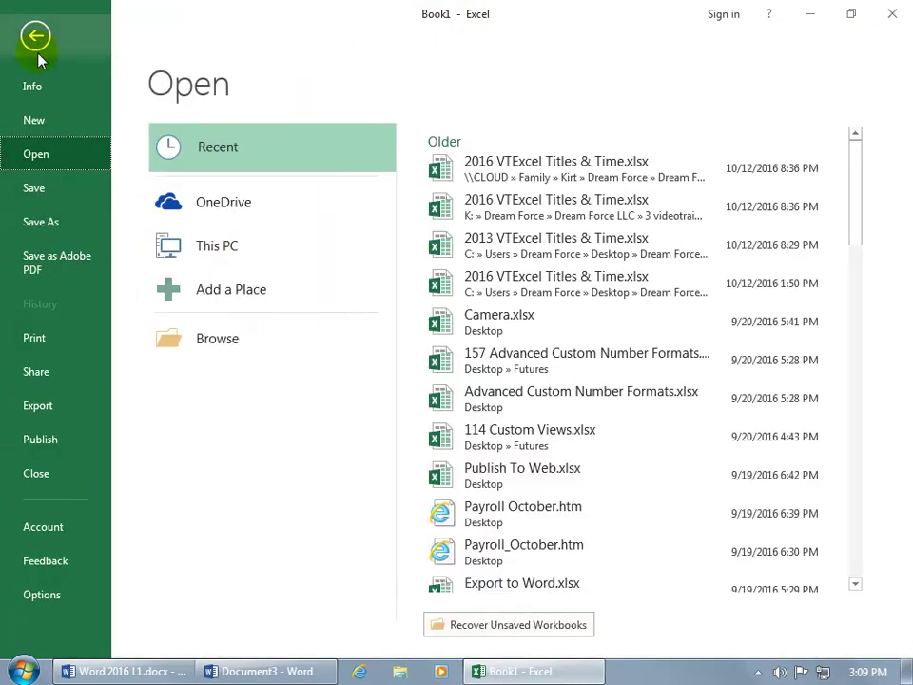
click(43, 597)
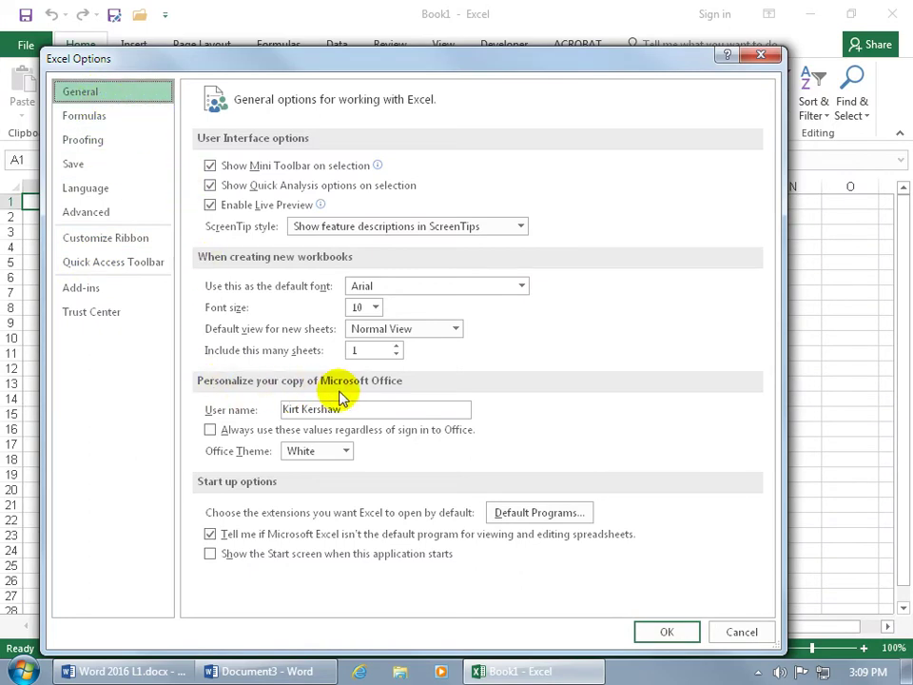
click(346, 453)
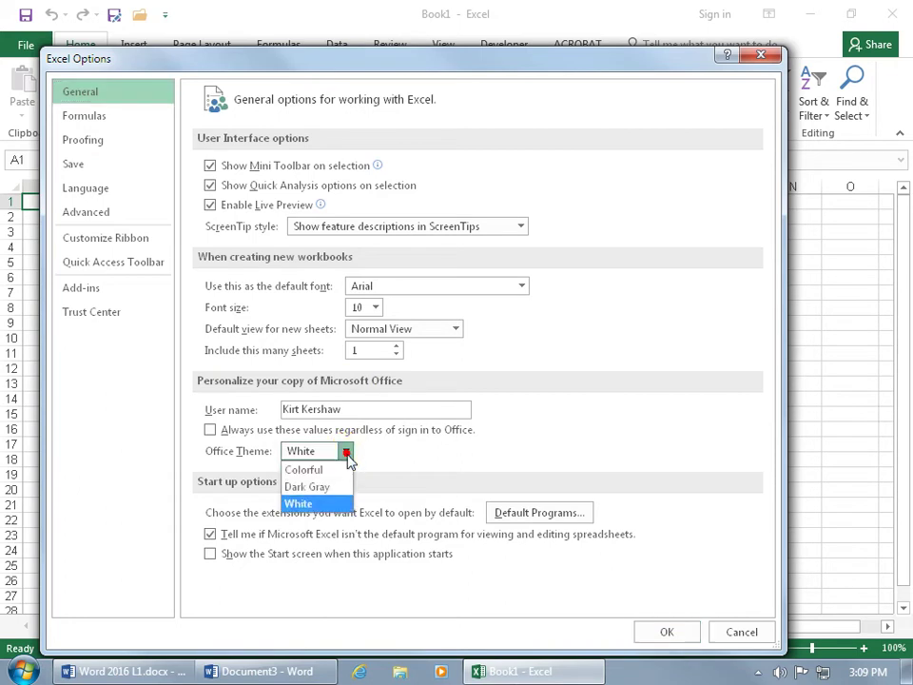
click(343, 472)
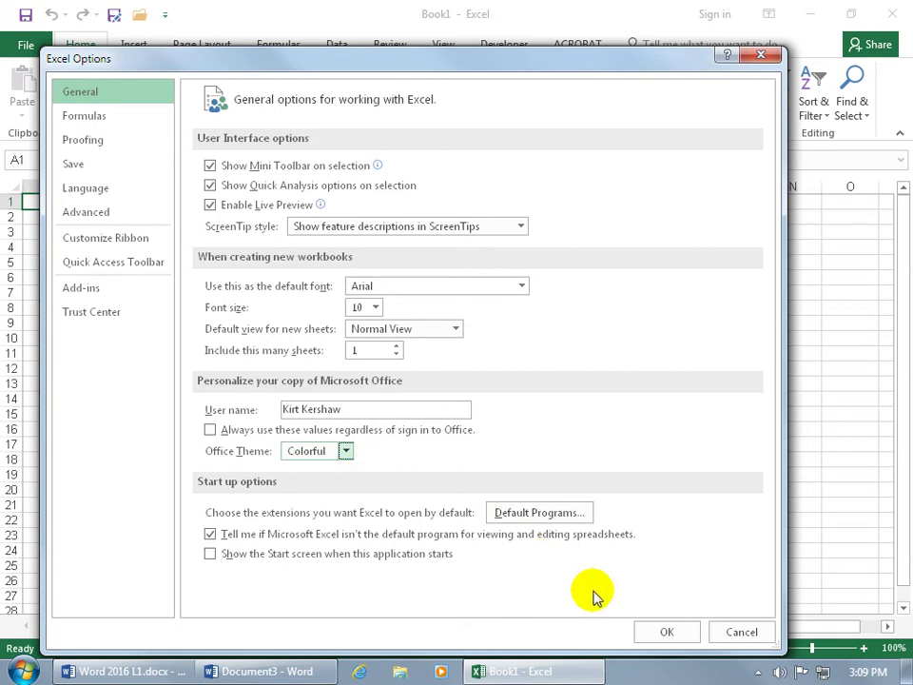
click(664, 632)
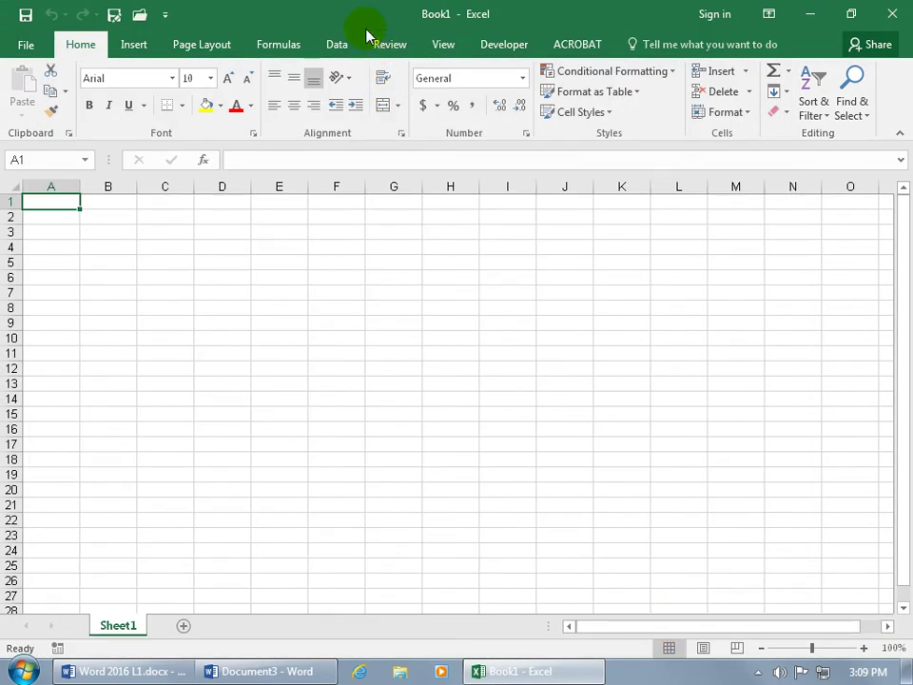
click(886, 14)
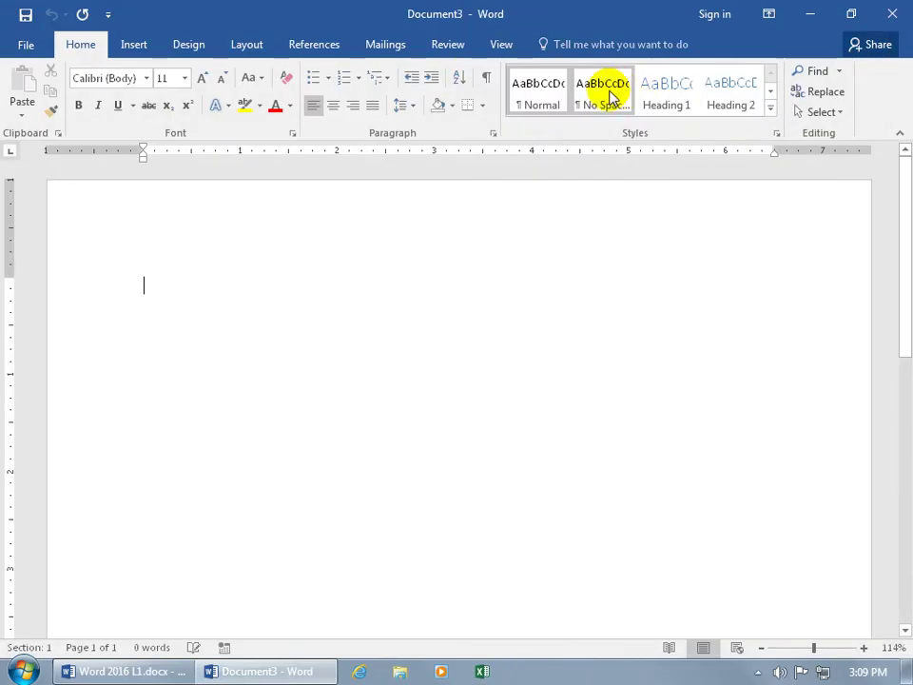
In Word's General options, turn off showing the Start screen at application start and set the Office Theme to White
click(22, 43)
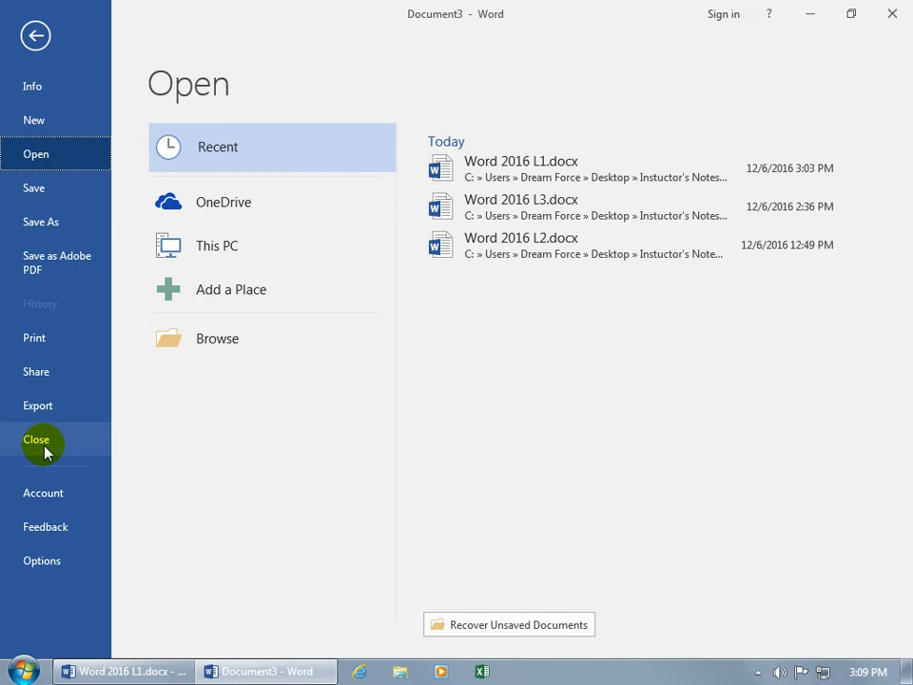
key(Escape)
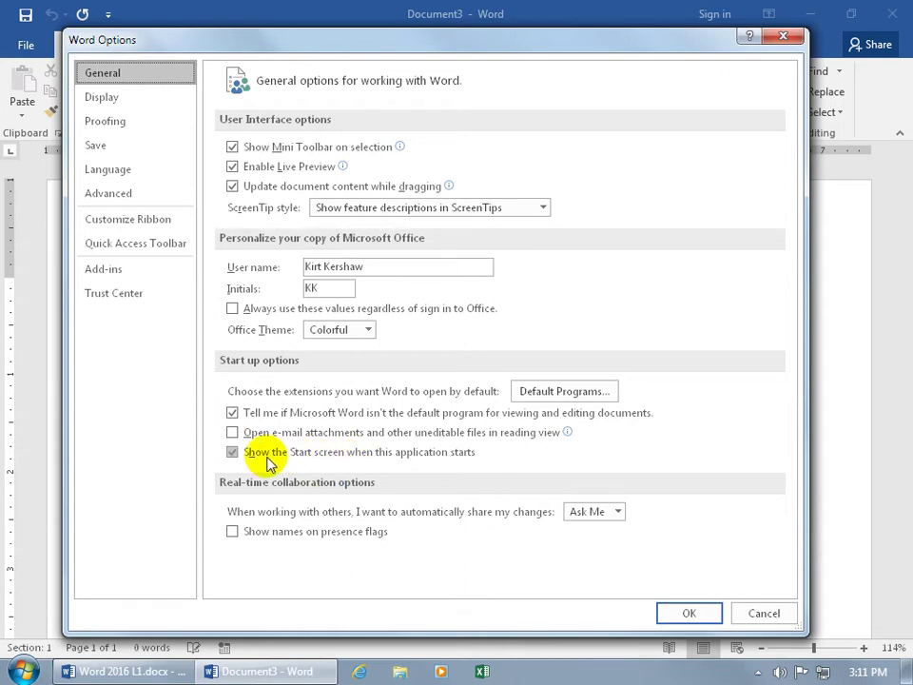
click(232, 454)
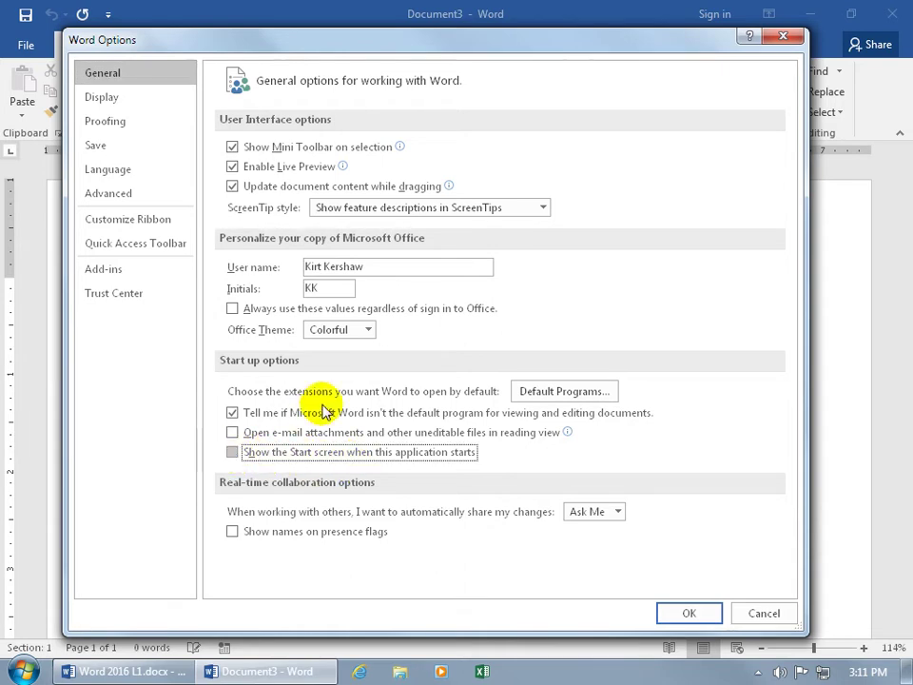
click(368, 329)
click(342, 382)
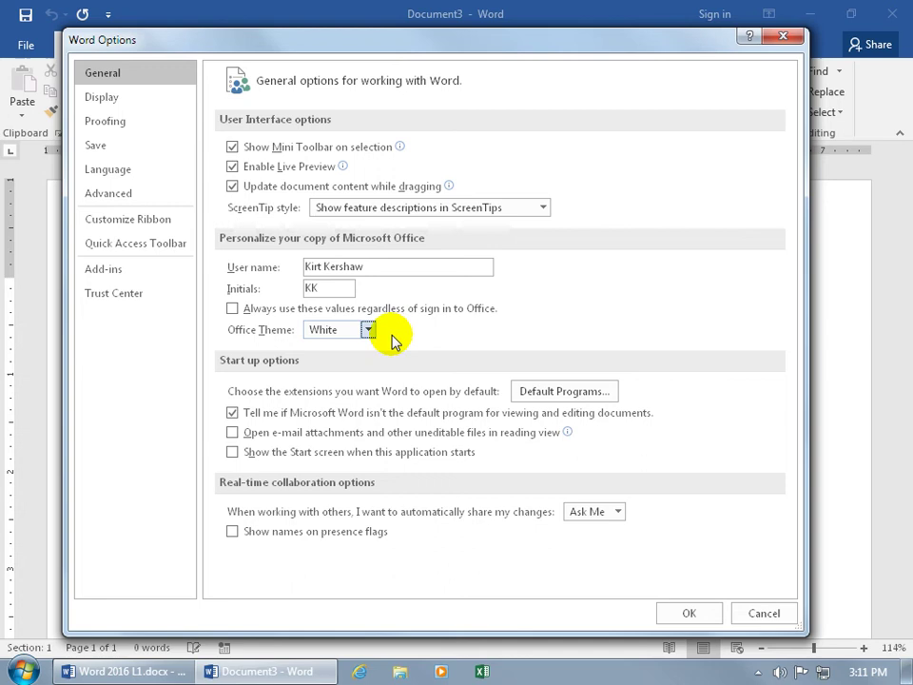
click(689, 612)
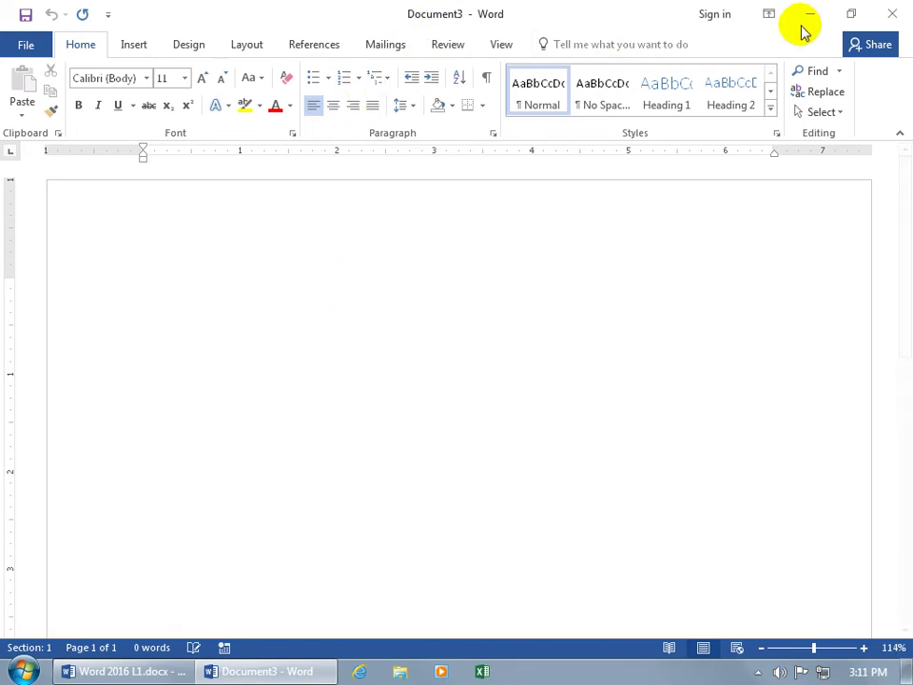
Close the blank document window and relaunch Word 2016 from the desktop
click(890, 15)
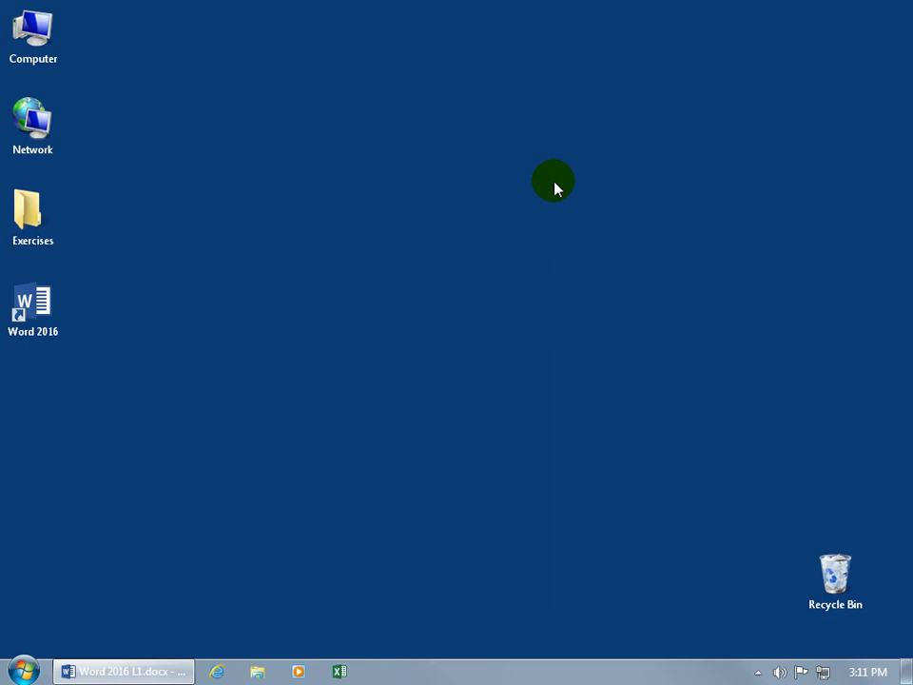
click(47, 306)
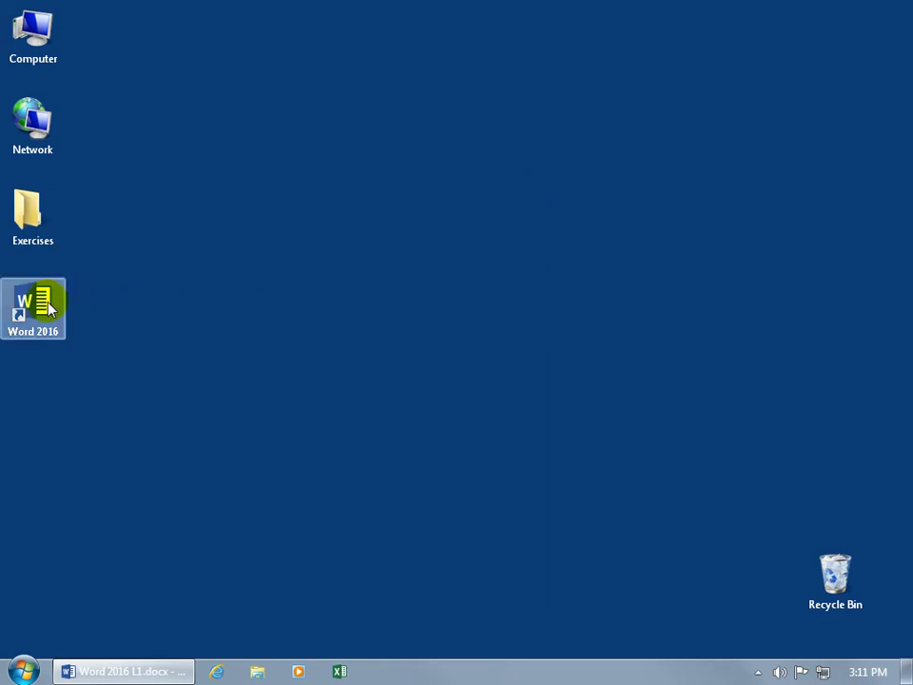
double_click(47, 306)
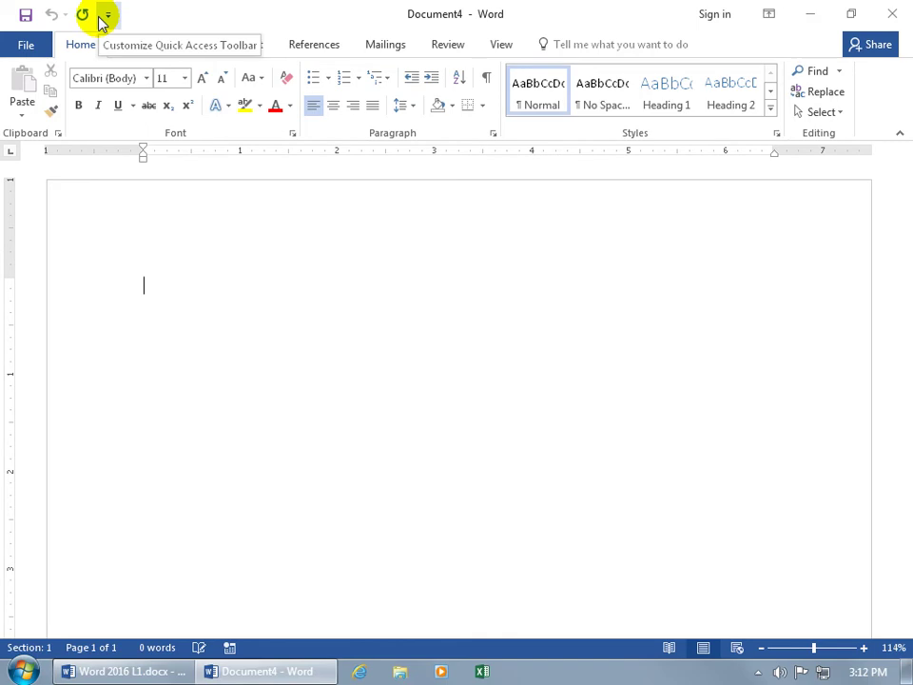
click(27, 15)
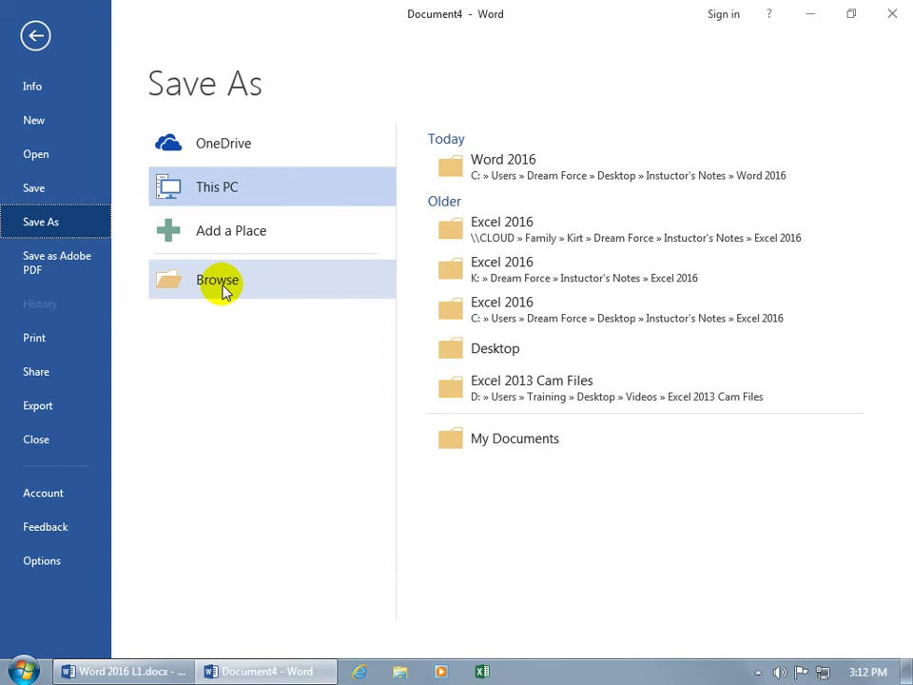
click(222, 290)
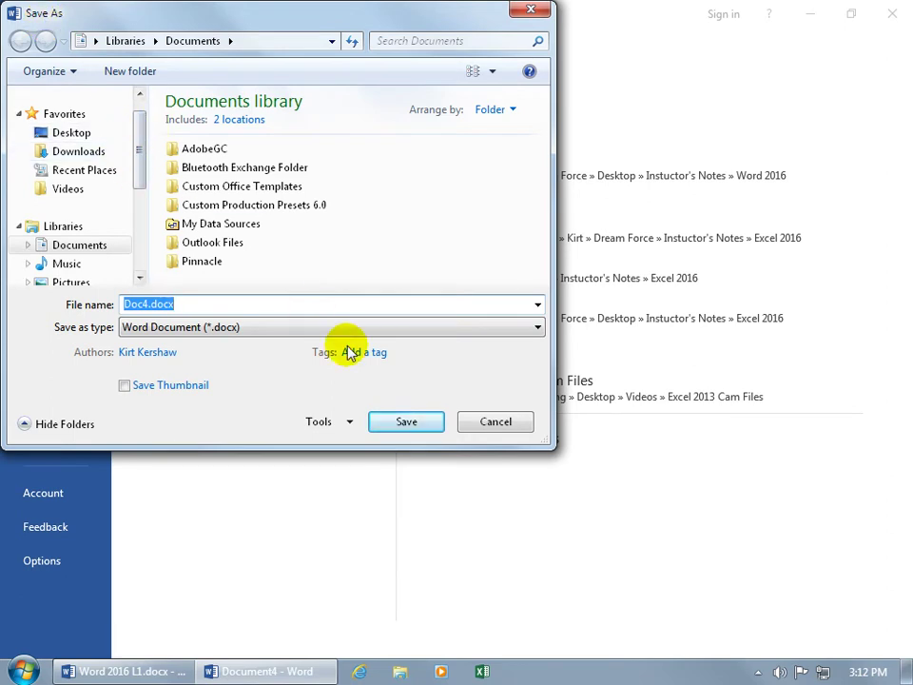
click(483, 423)
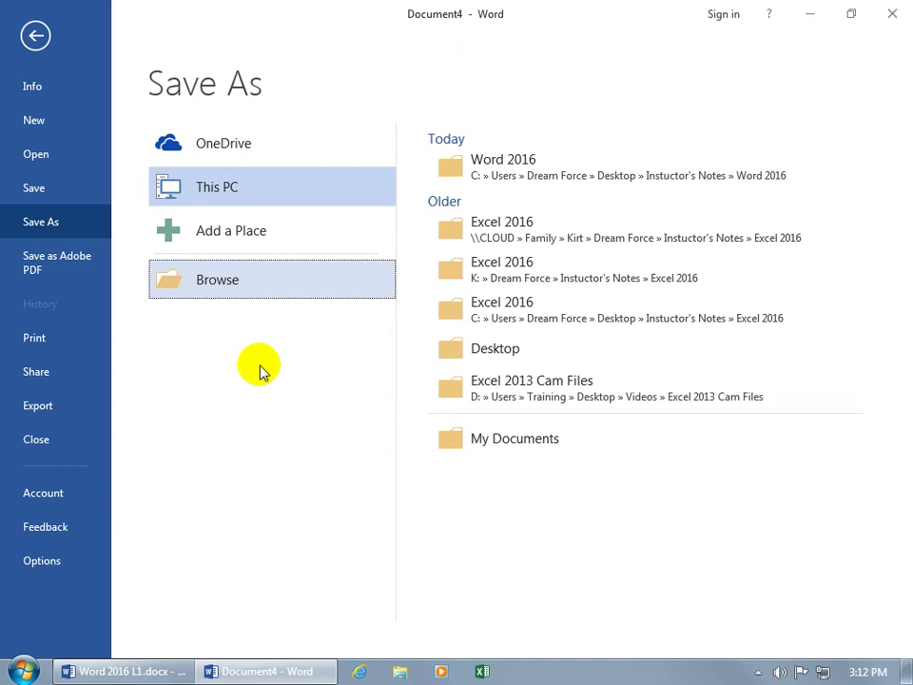
Enable "Don't show the Backstage when opening or saving files" in the Save options of Word
click(54, 565)
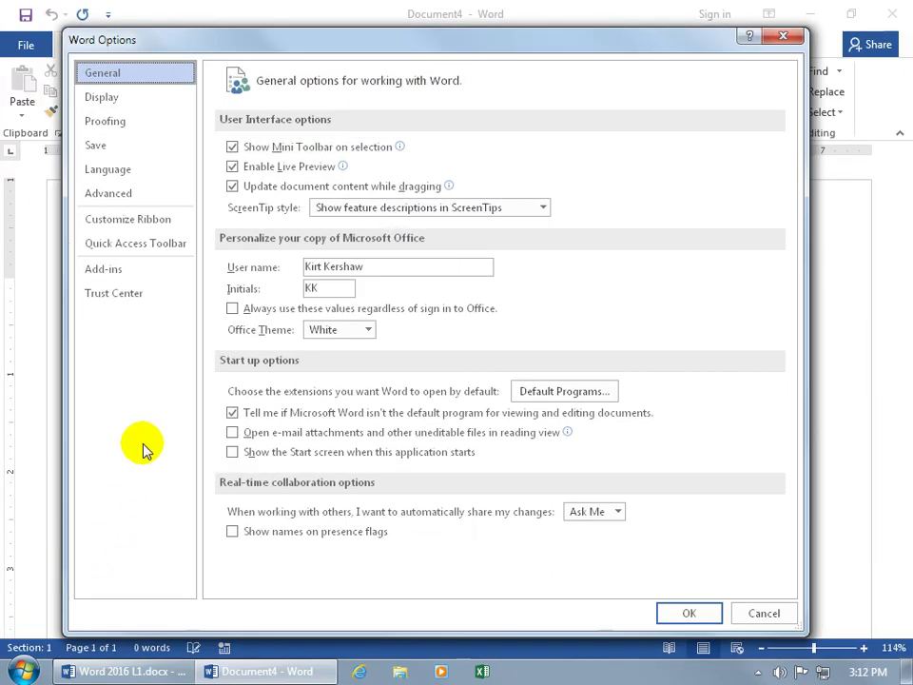
click(124, 146)
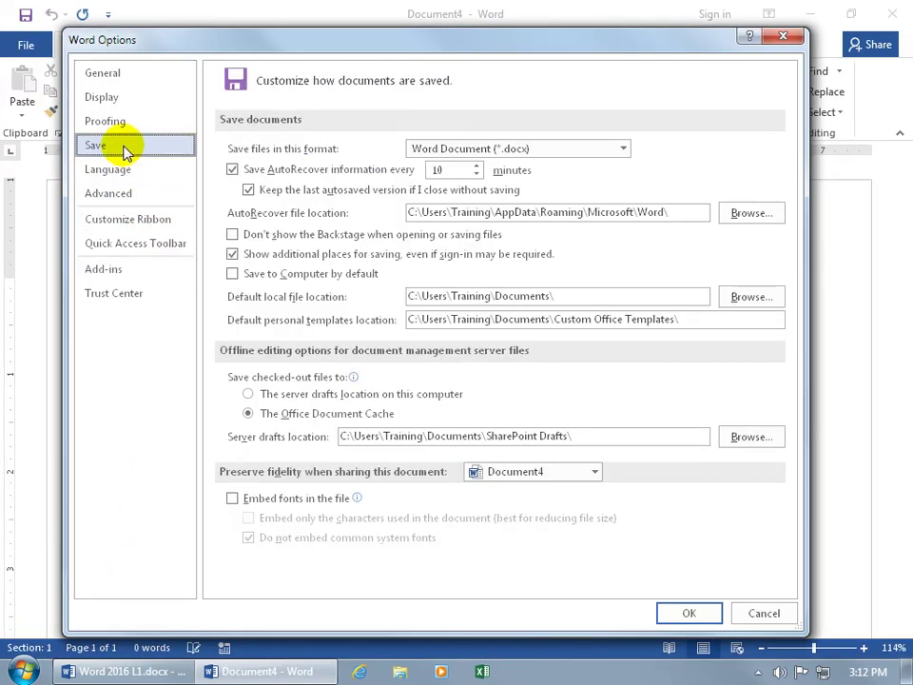
click(233, 235)
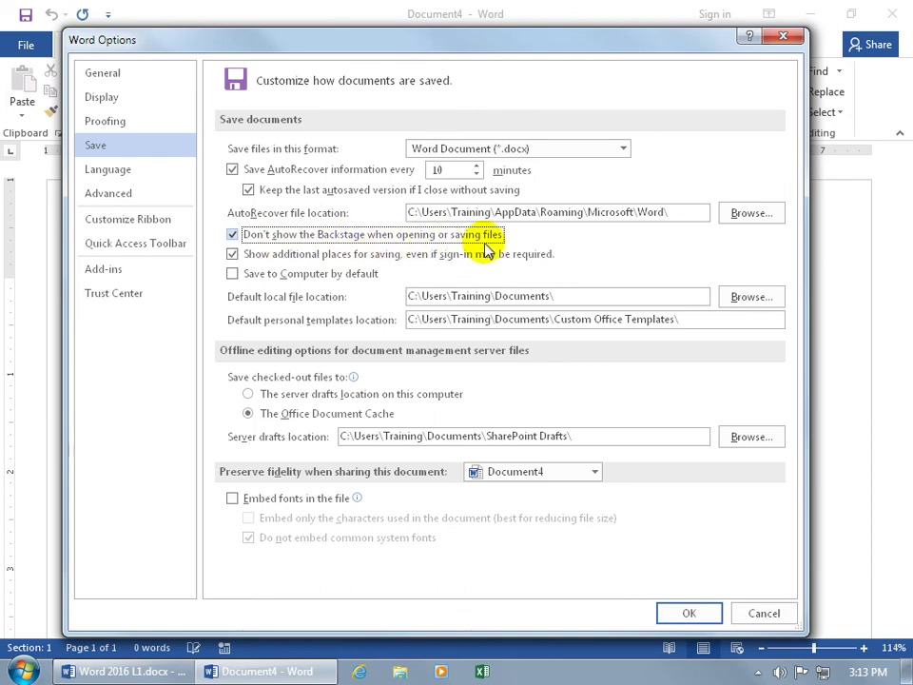
click(688, 612)
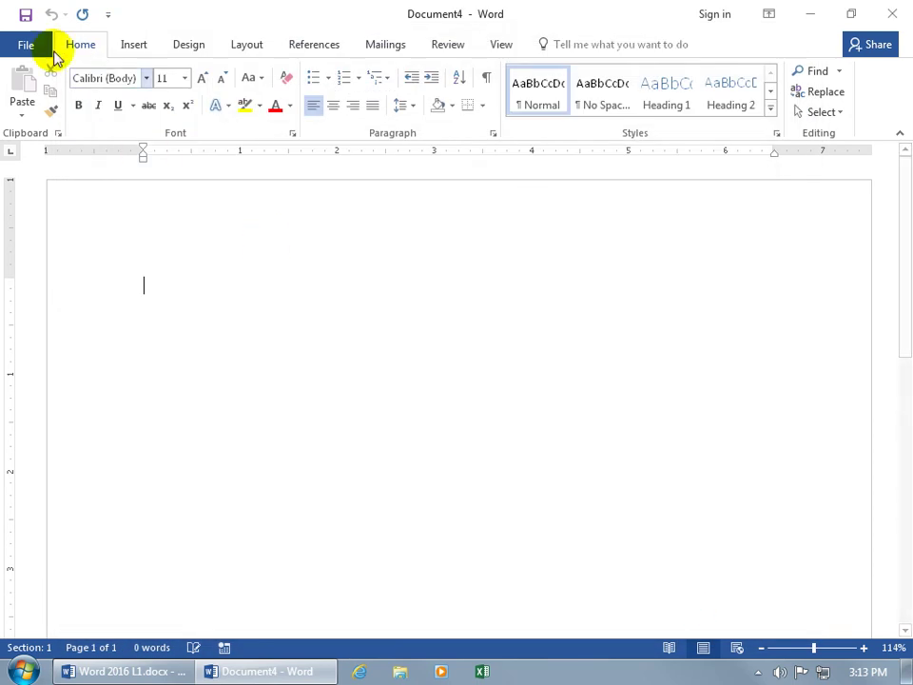
Check the default folder offered when saving the blank document, browse to the Desktop, and cancel without saving
click(26, 14)
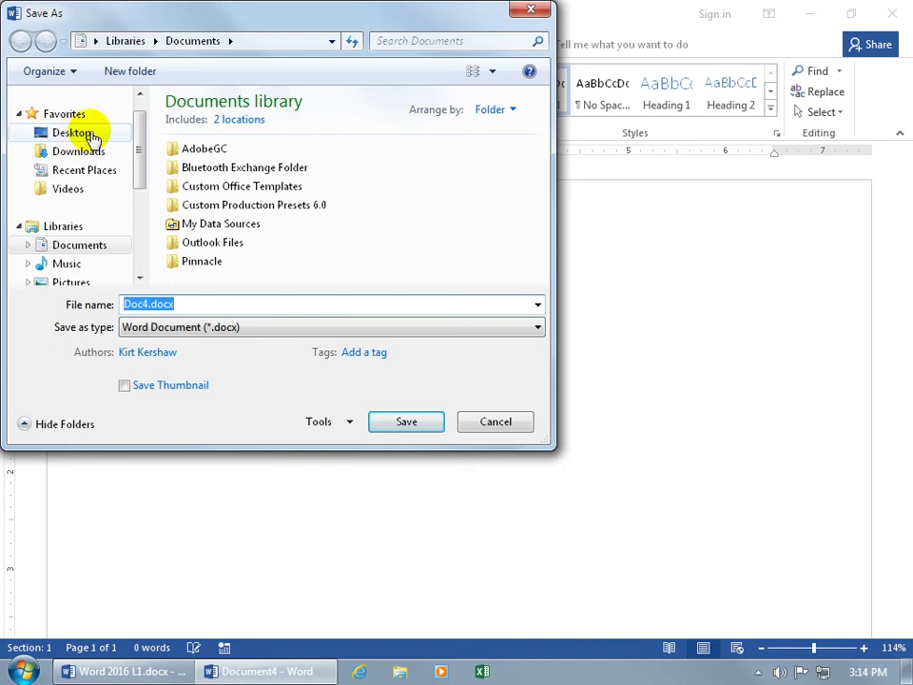
click(92, 135)
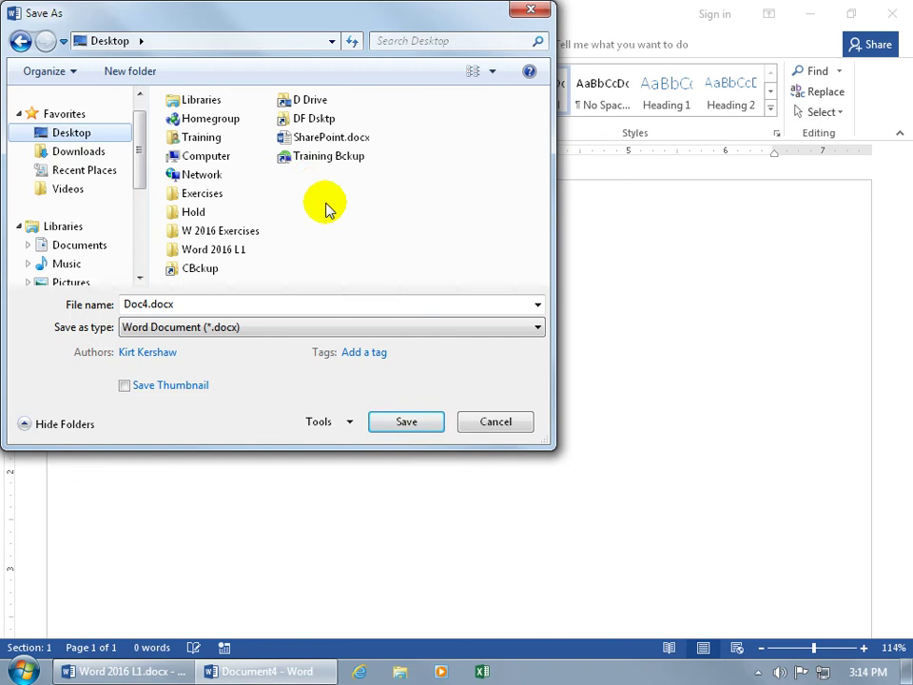
click(502, 423)
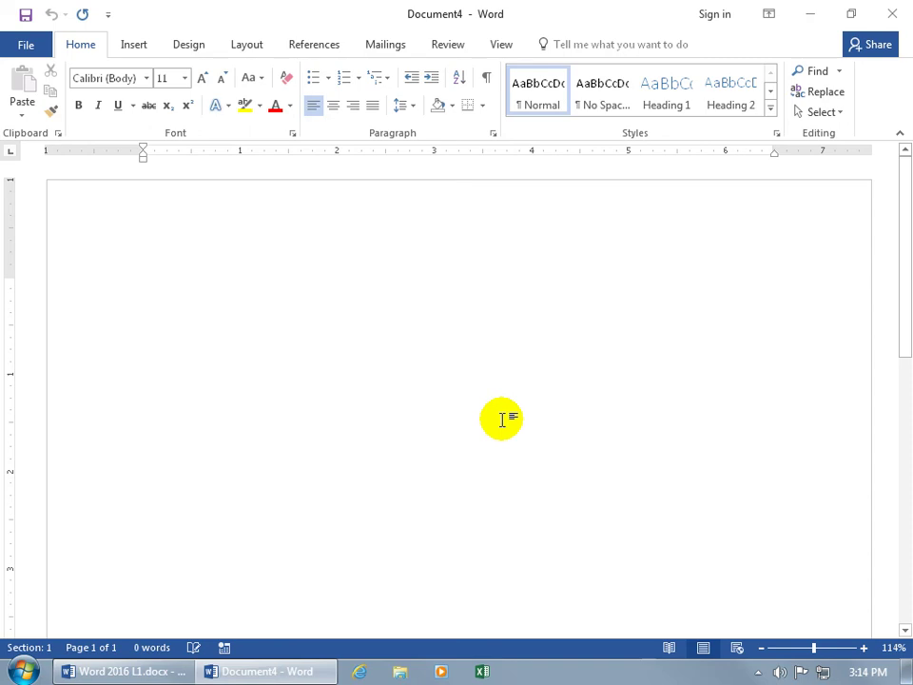
In Word's Save options, set the default local file location to the Exercises folder on the Desktop
click(25, 44)
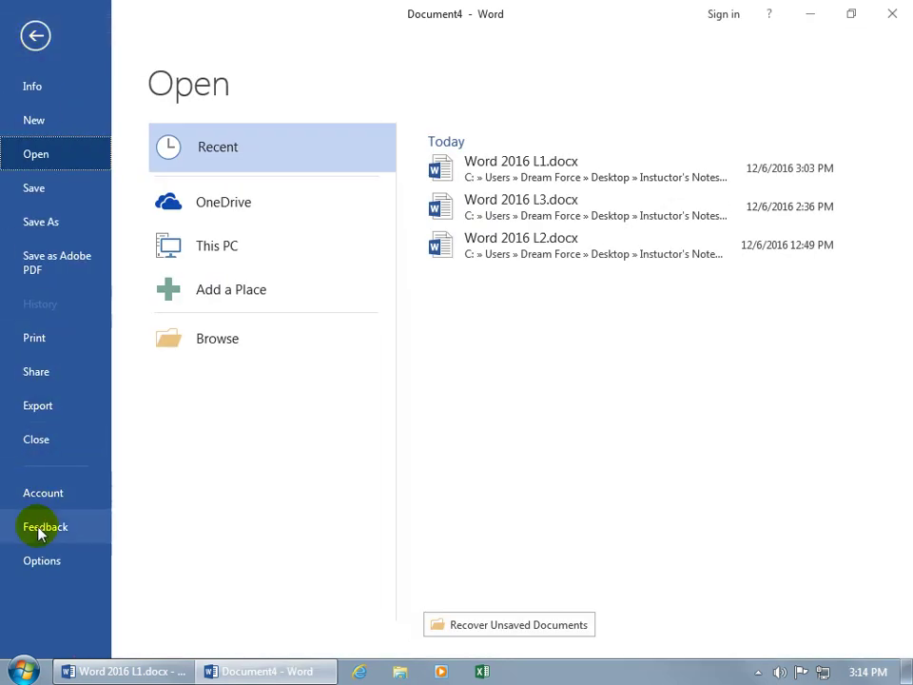
click(38, 560)
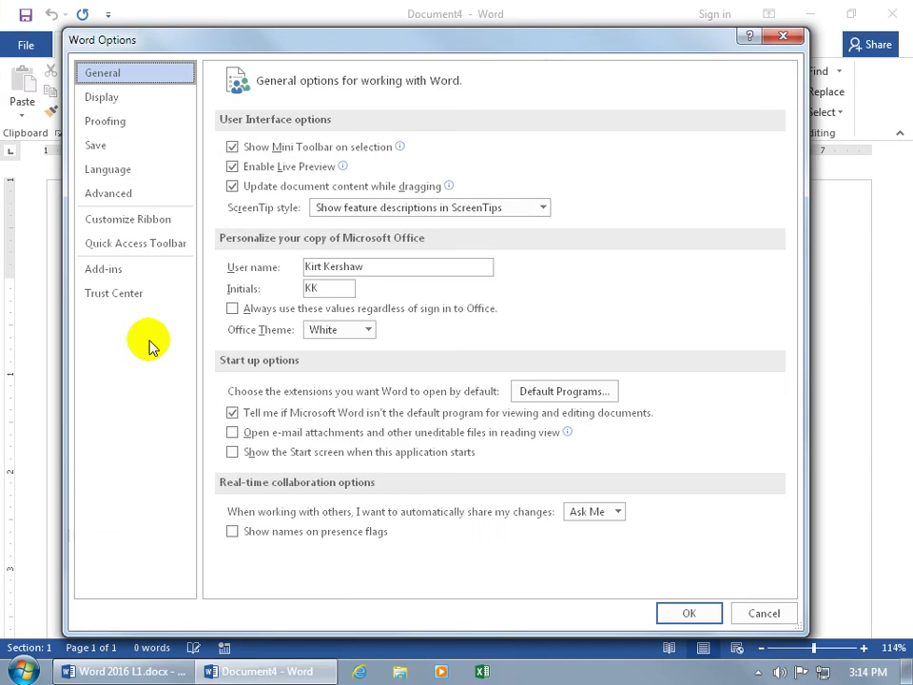
click(102, 149)
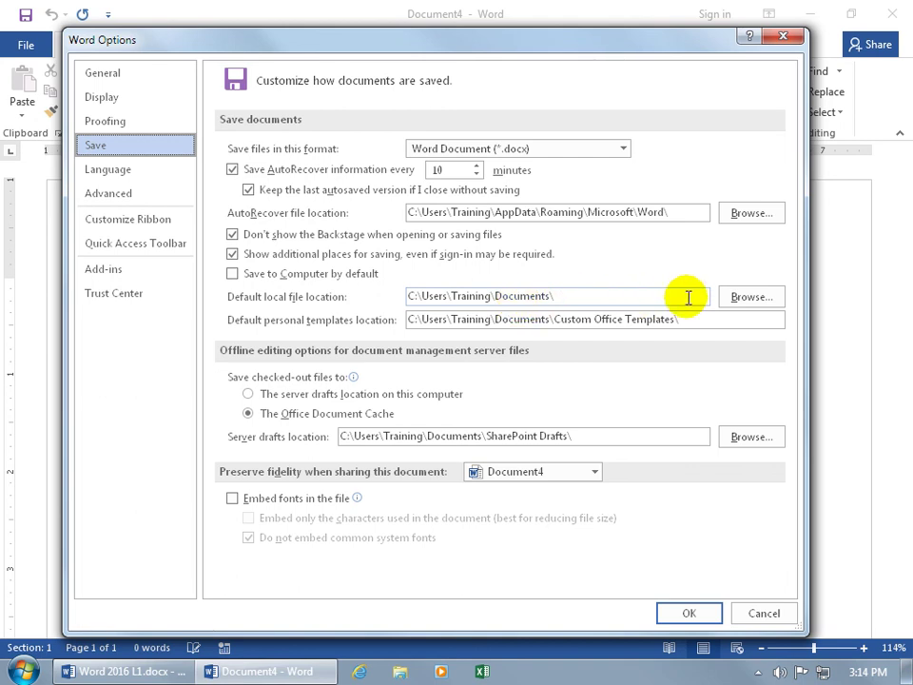
click(753, 298)
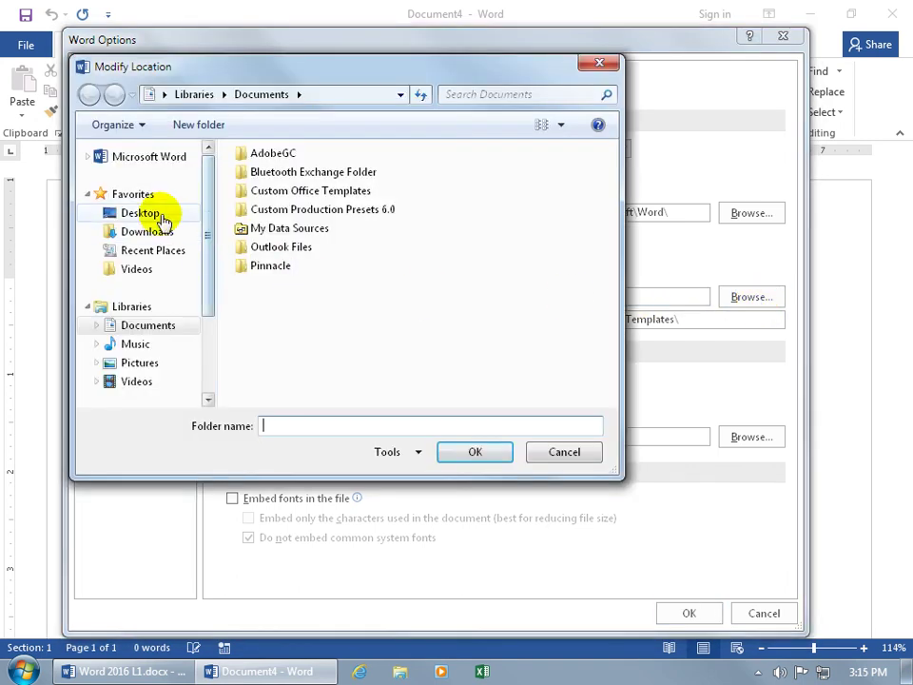
click(152, 213)
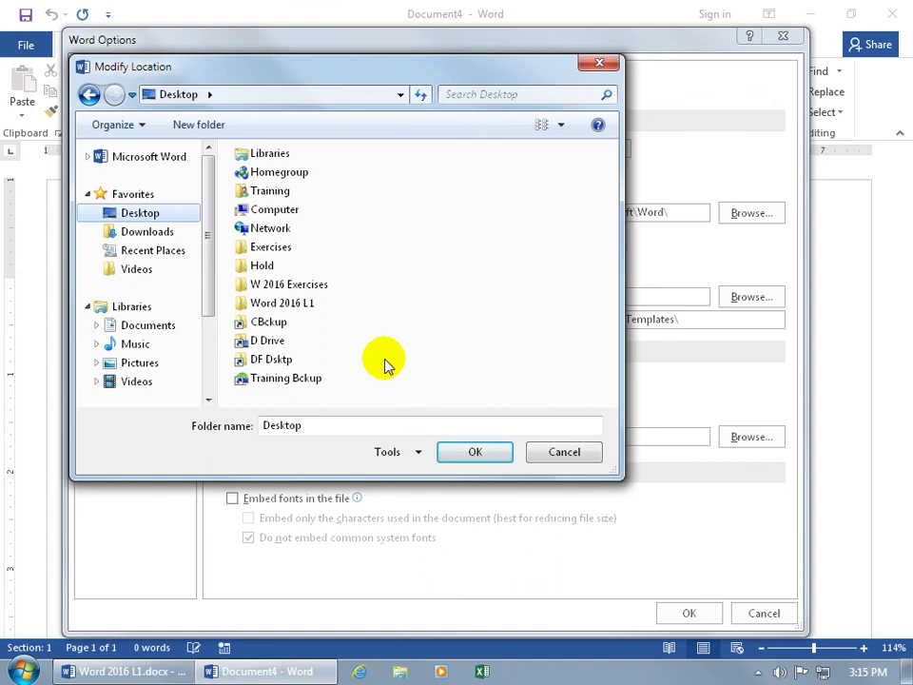
click(279, 247)
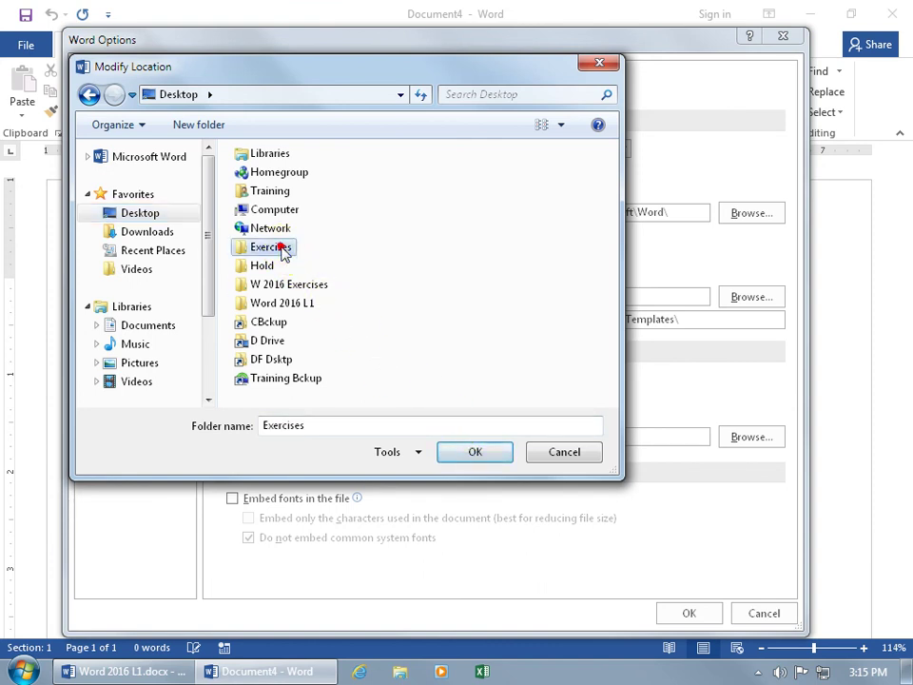
double_click(279, 247)
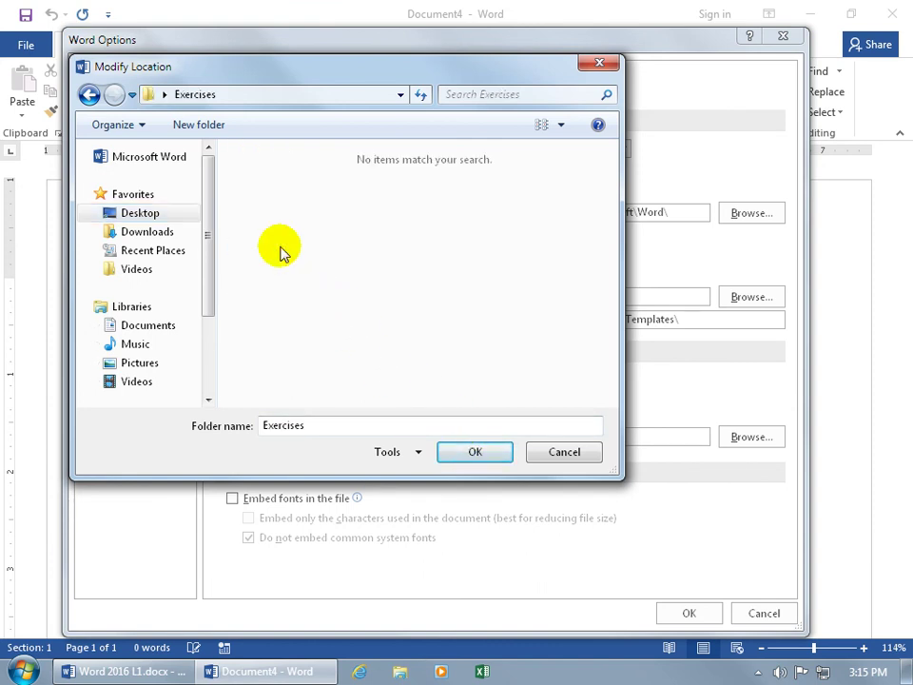
click(471, 454)
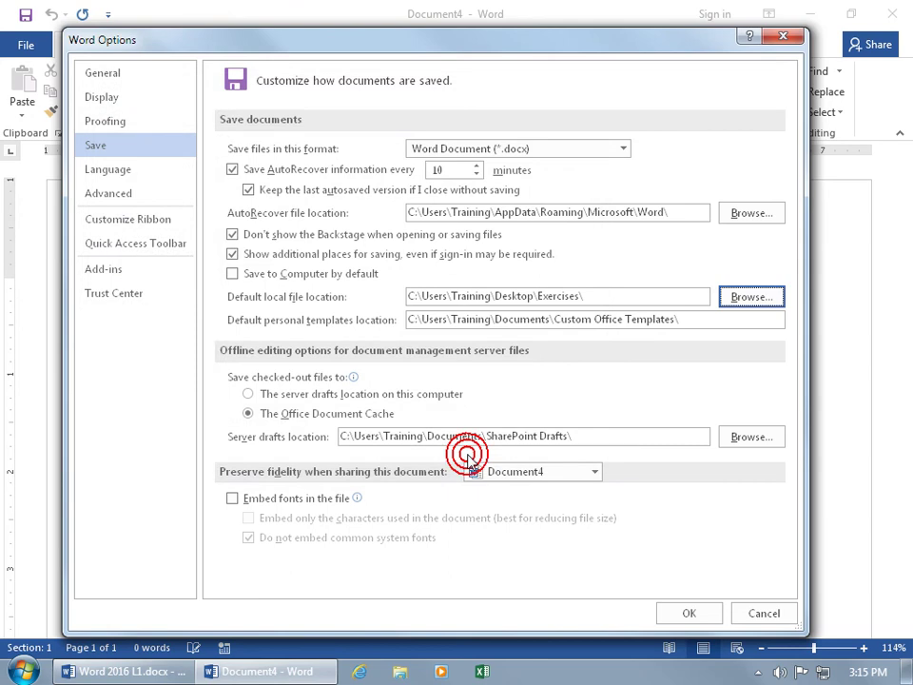
Shorten the default local file location to C:\Users\Training\Desktop\, apply it, and check the starting folder of Save As without saving
click(584, 297)
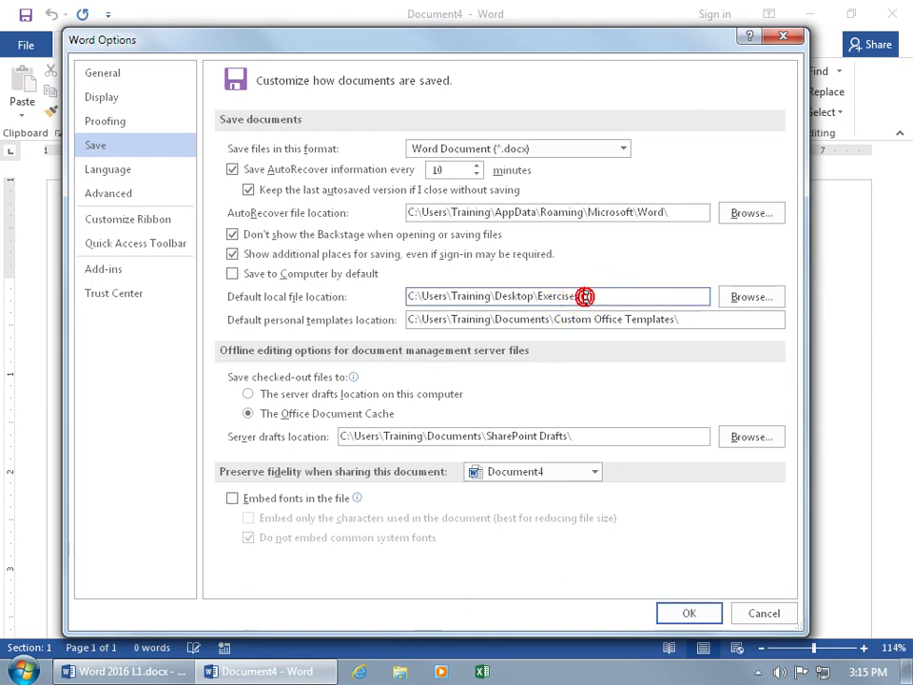
key(BackSpace)
key(BackSpace)
key(BackSpace)
key(BackSpace)
key(BackSpace)
key(BackSpace)
key(BackSpace)
key(BackSpace)
key(BackSpace)
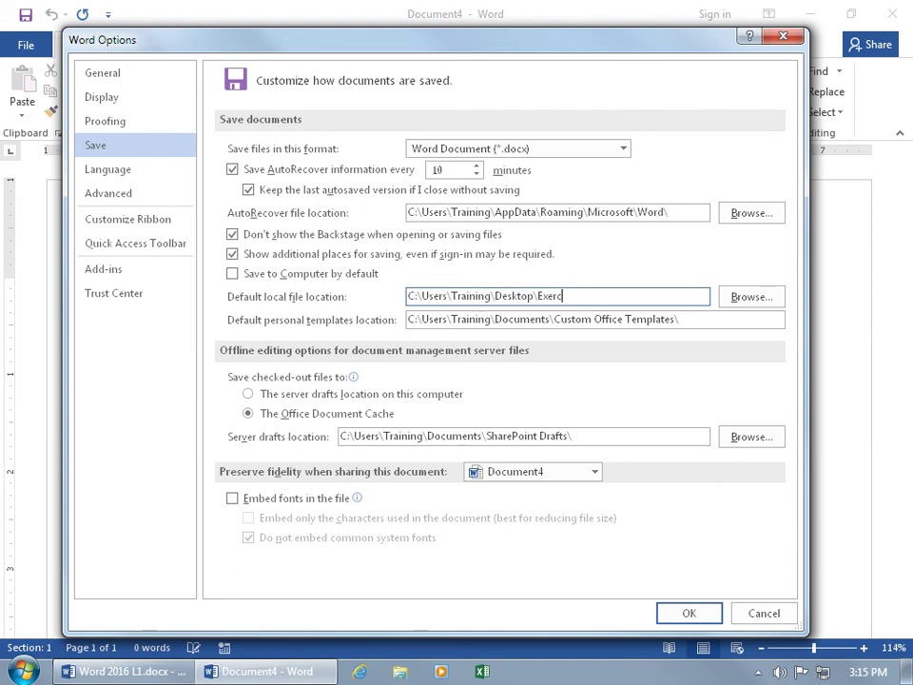
key(BackSpace)
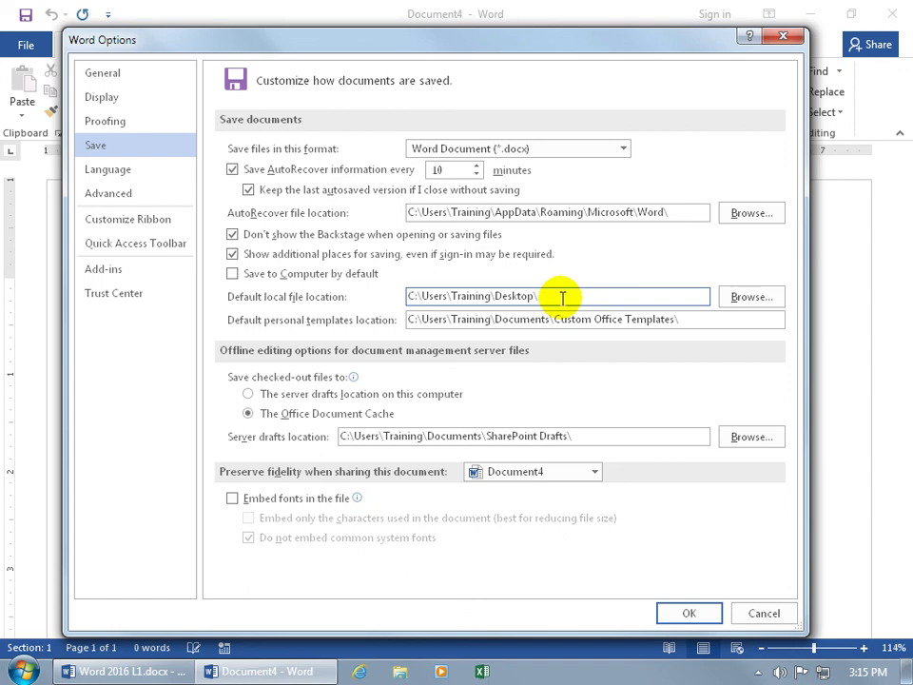
click(684, 609)
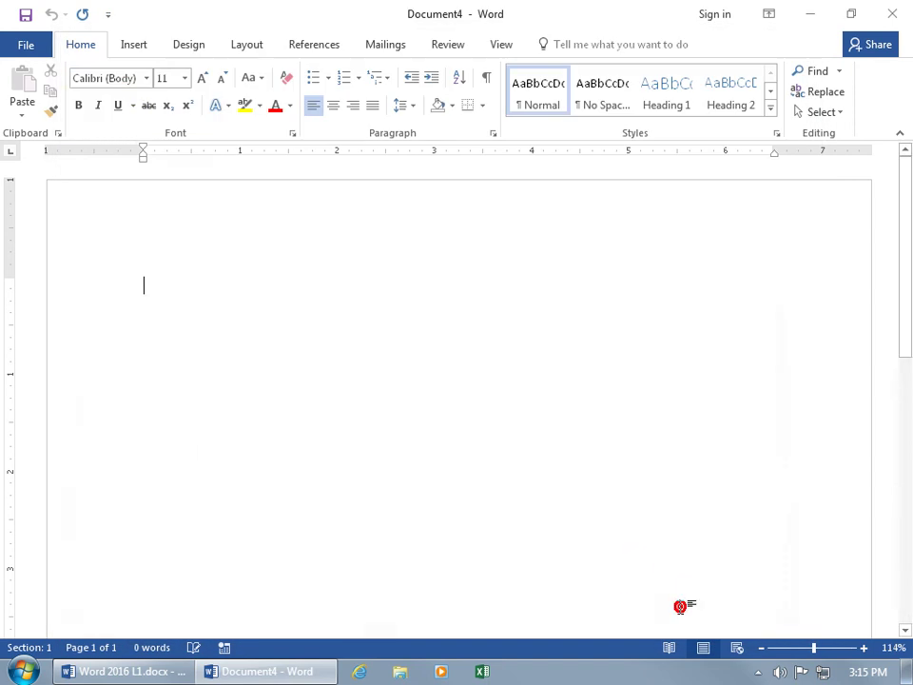
click(27, 16)
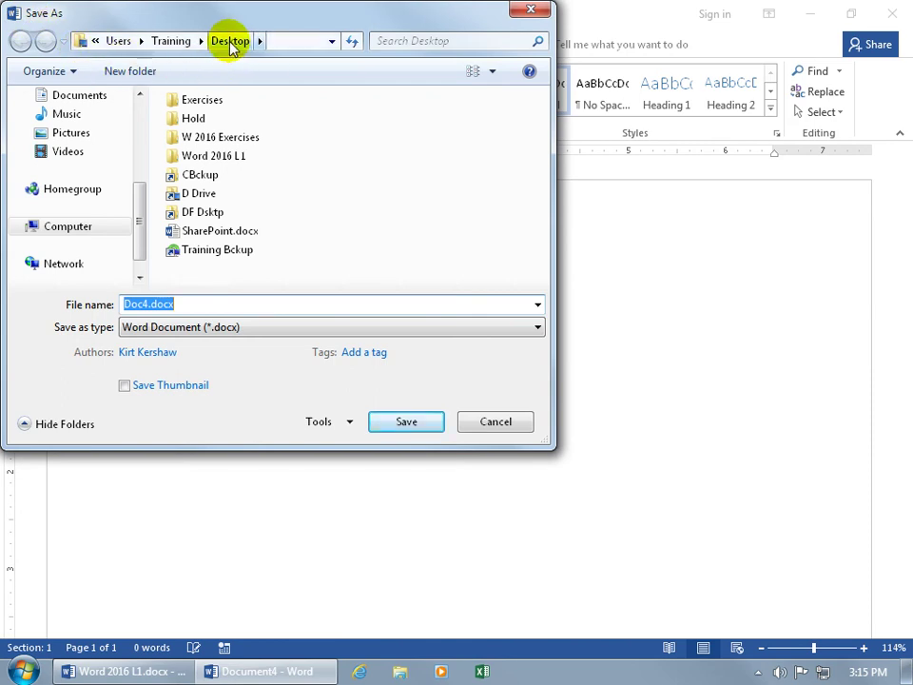
click(476, 421)
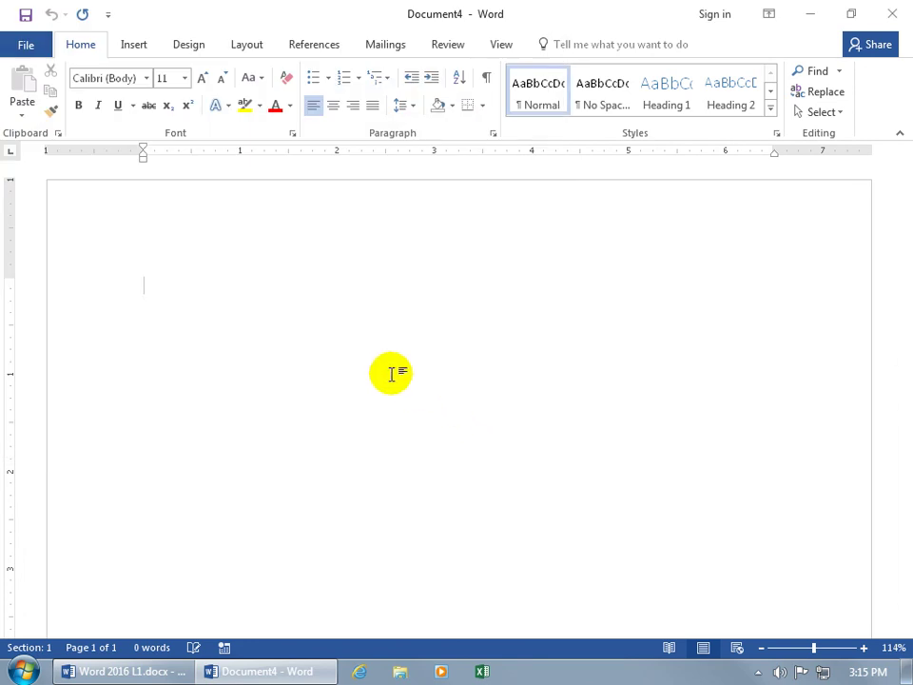
In Word's Save options, lower the AutoRecover interval to 1 minute and set it back to 10 minutes
click(25, 44)
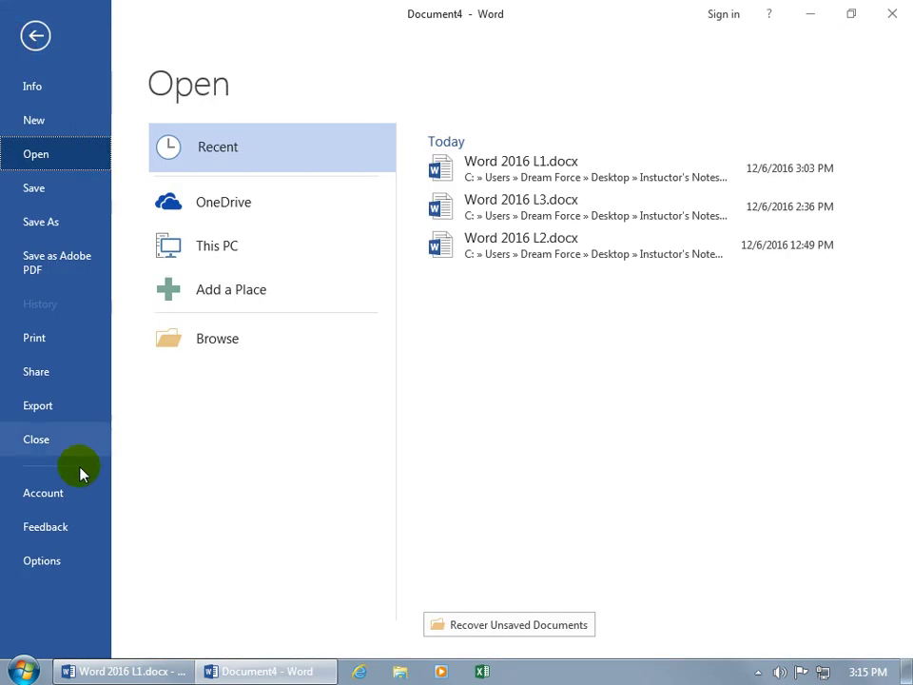
click(74, 567)
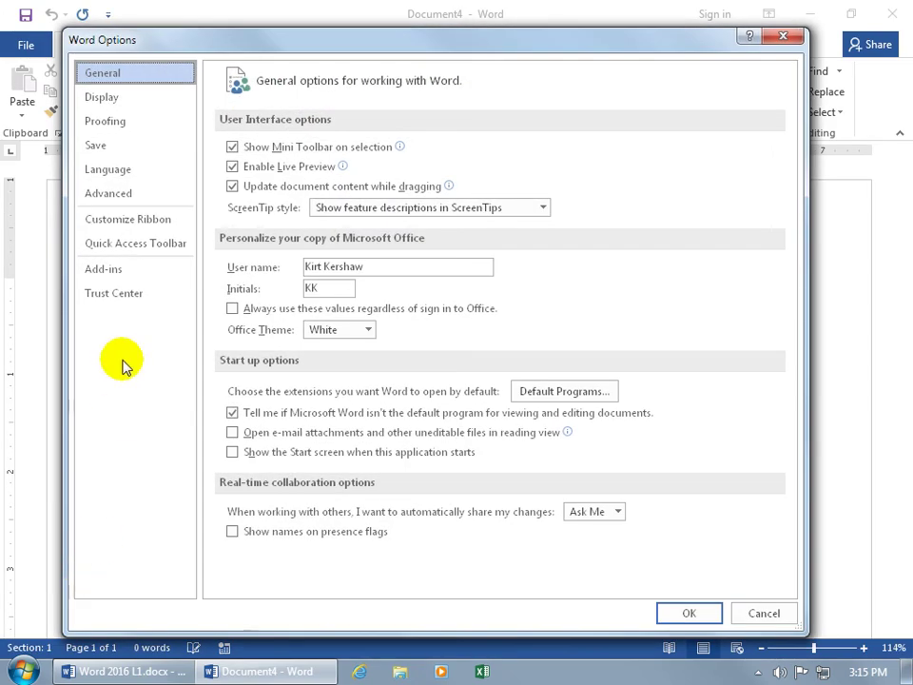
click(106, 146)
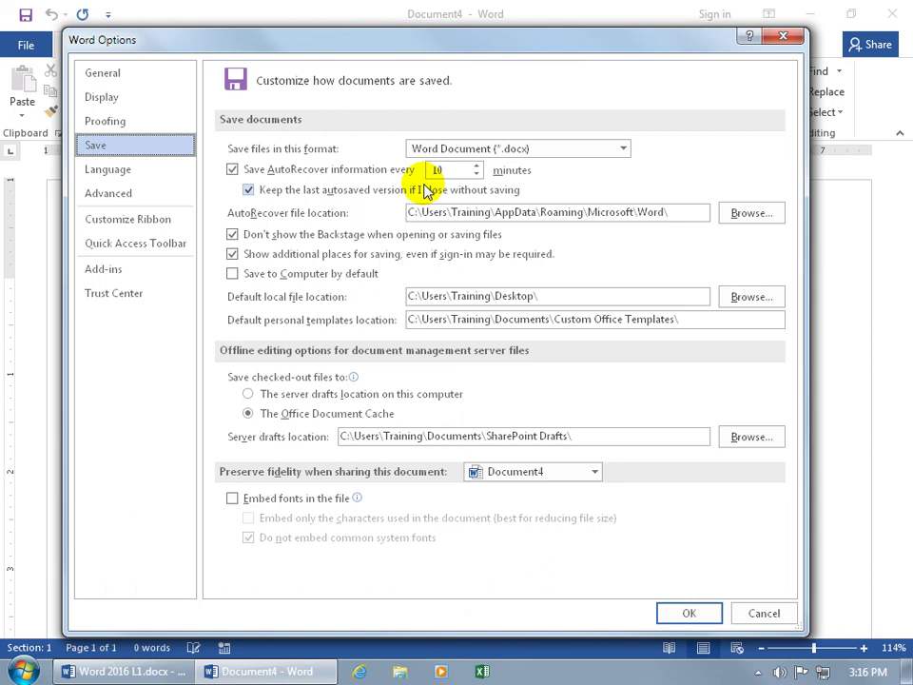
click(475, 175)
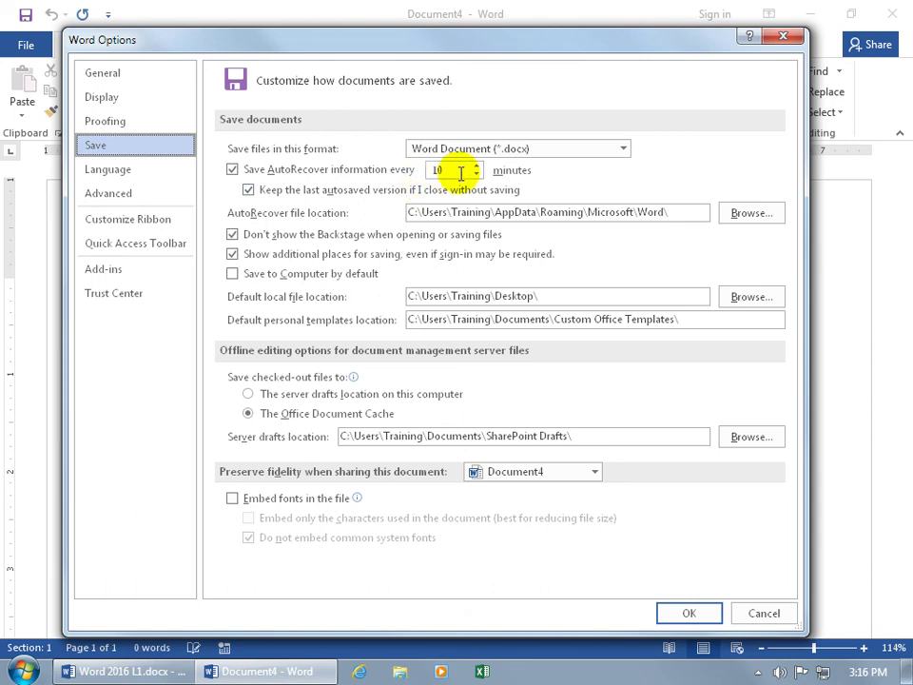
click(475, 174)
click(475, 174)
click(475, 175)
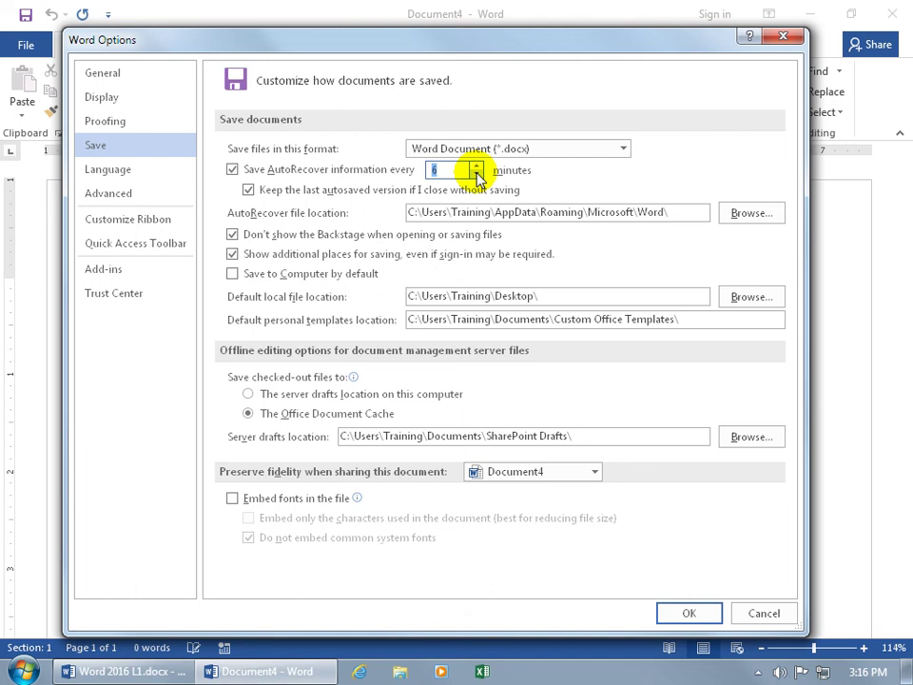
click(476, 176)
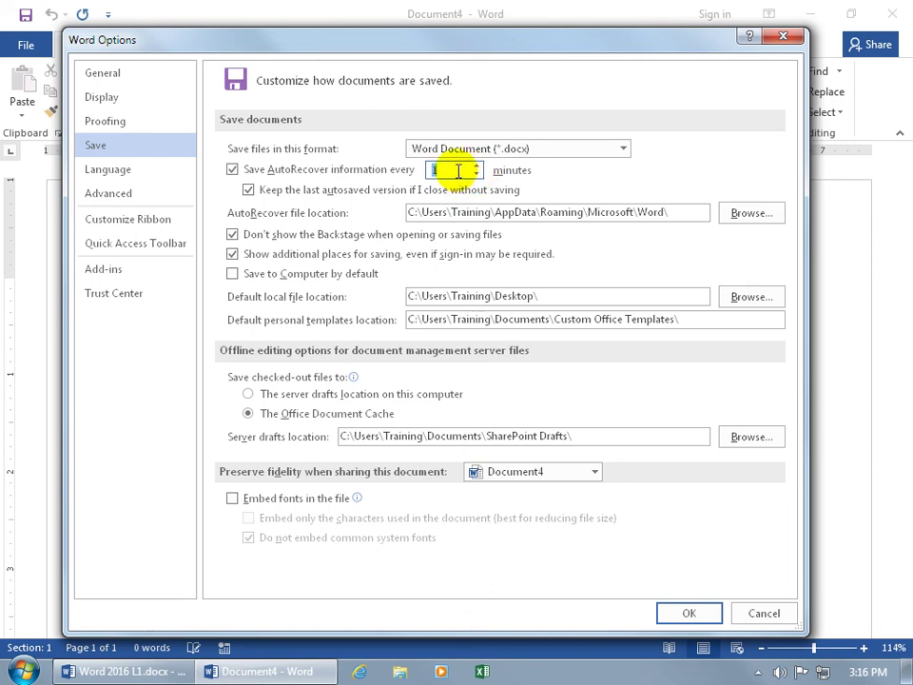
text(10)
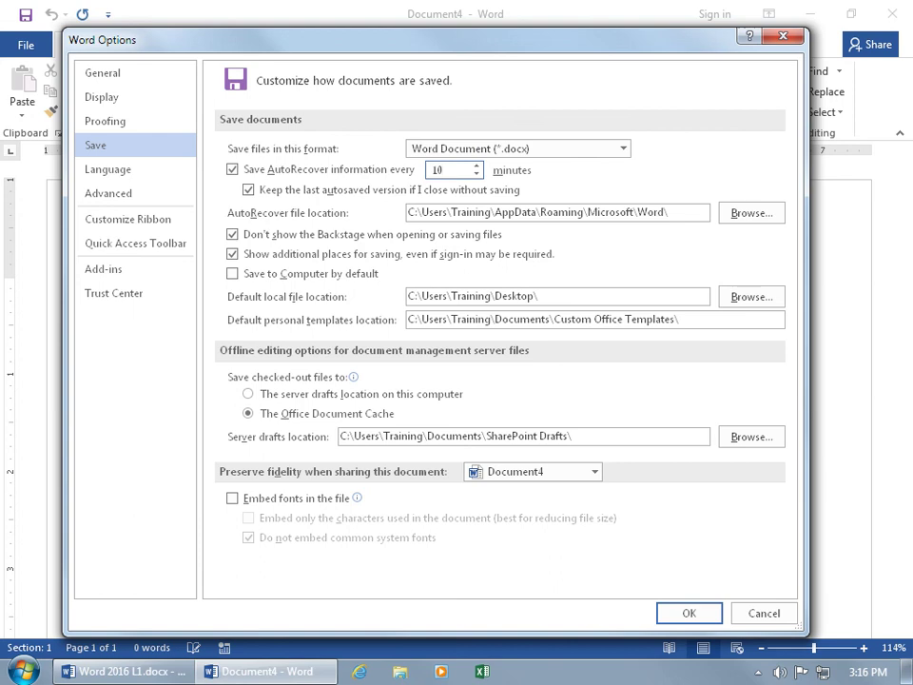